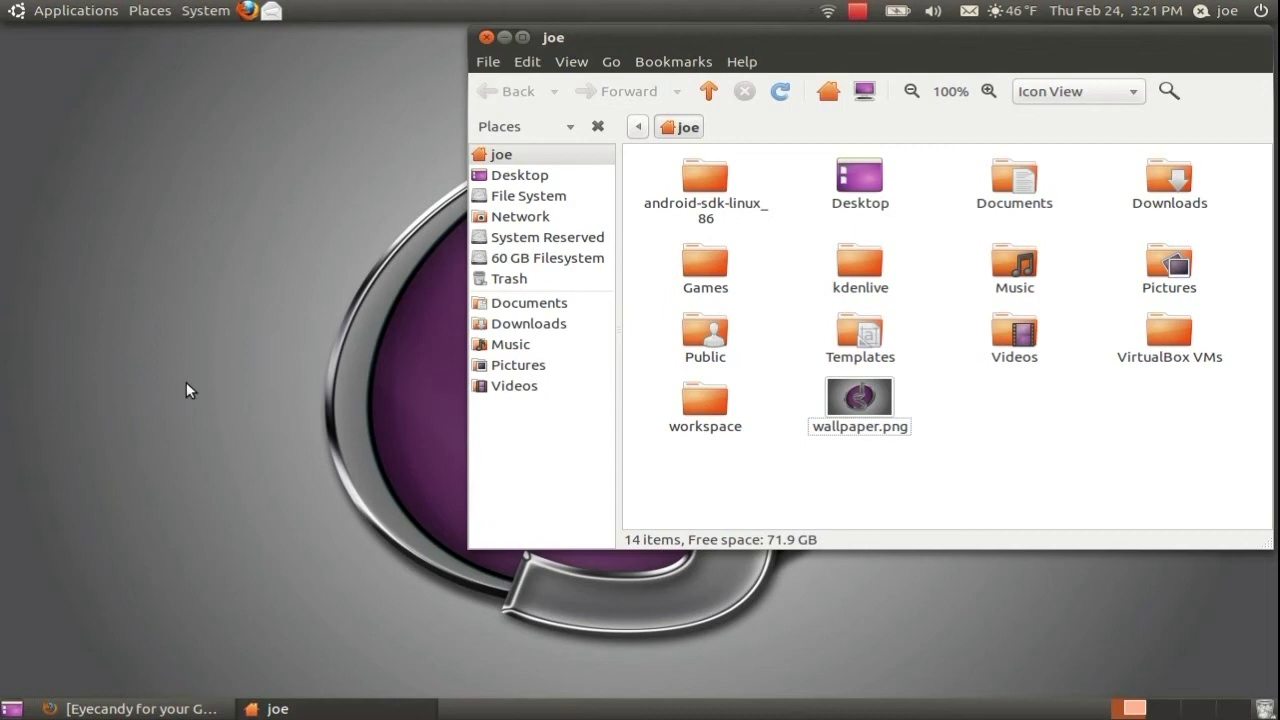
- Launch Appearance Preferences from System > Preferences, showing Ambiance as the current theme
right_click(187, 390)
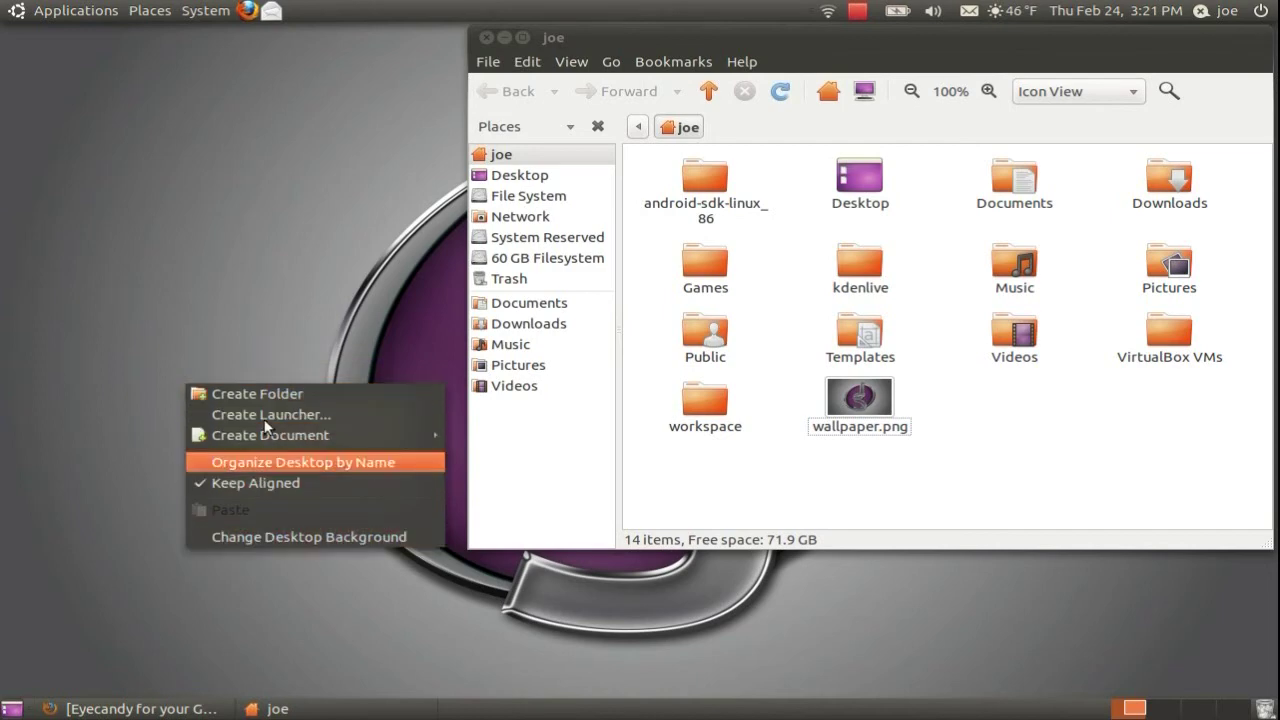
left_click(252, 313)
left_click(208, 11)
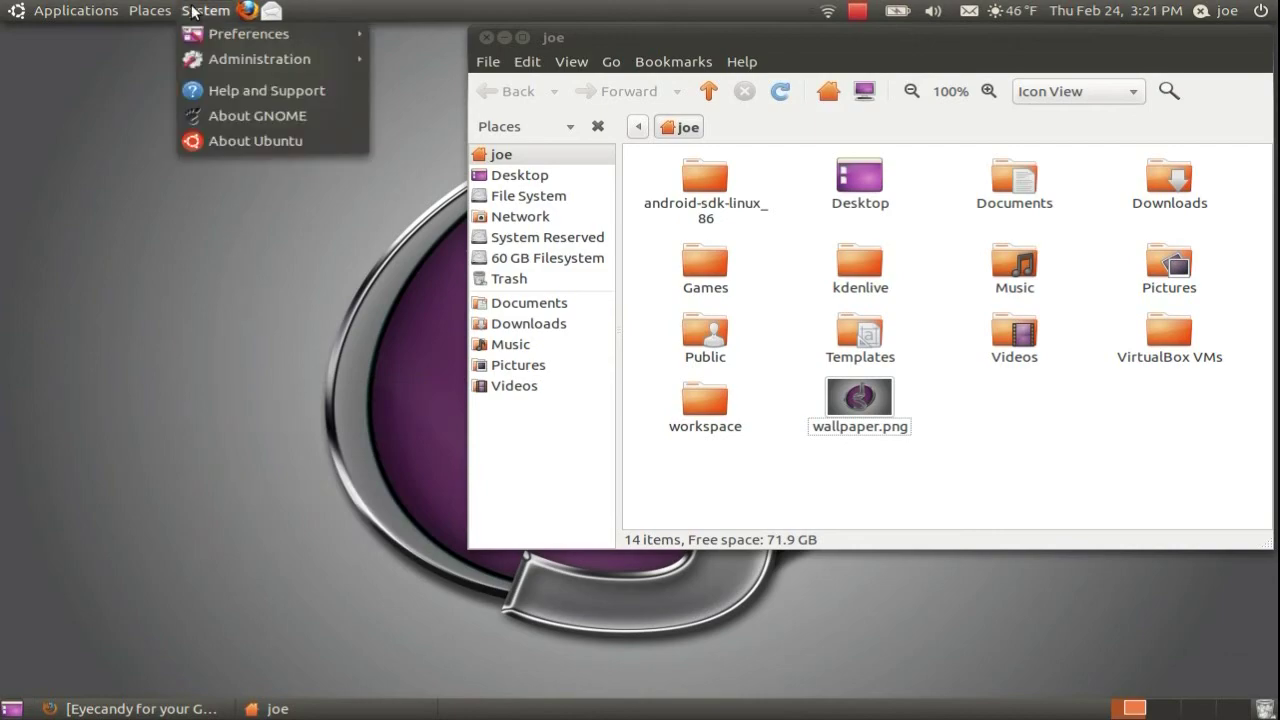
mouse_move(248, 35)
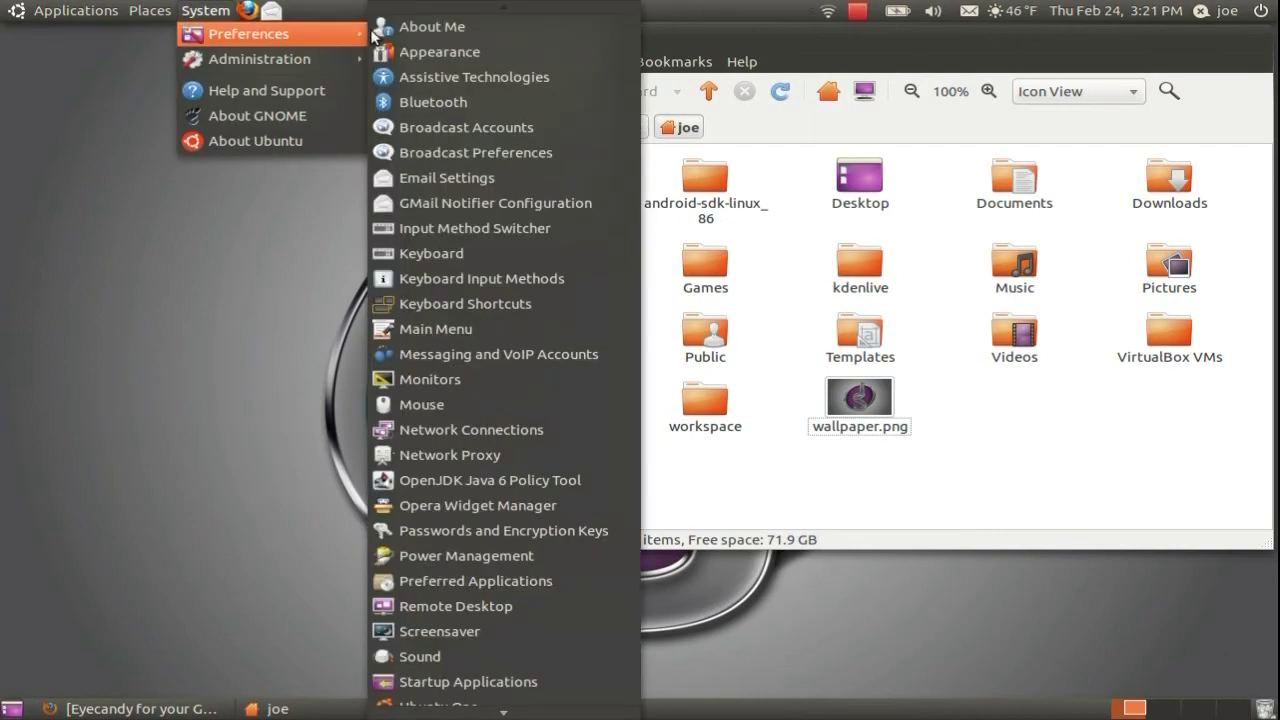
left_click(403, 52)
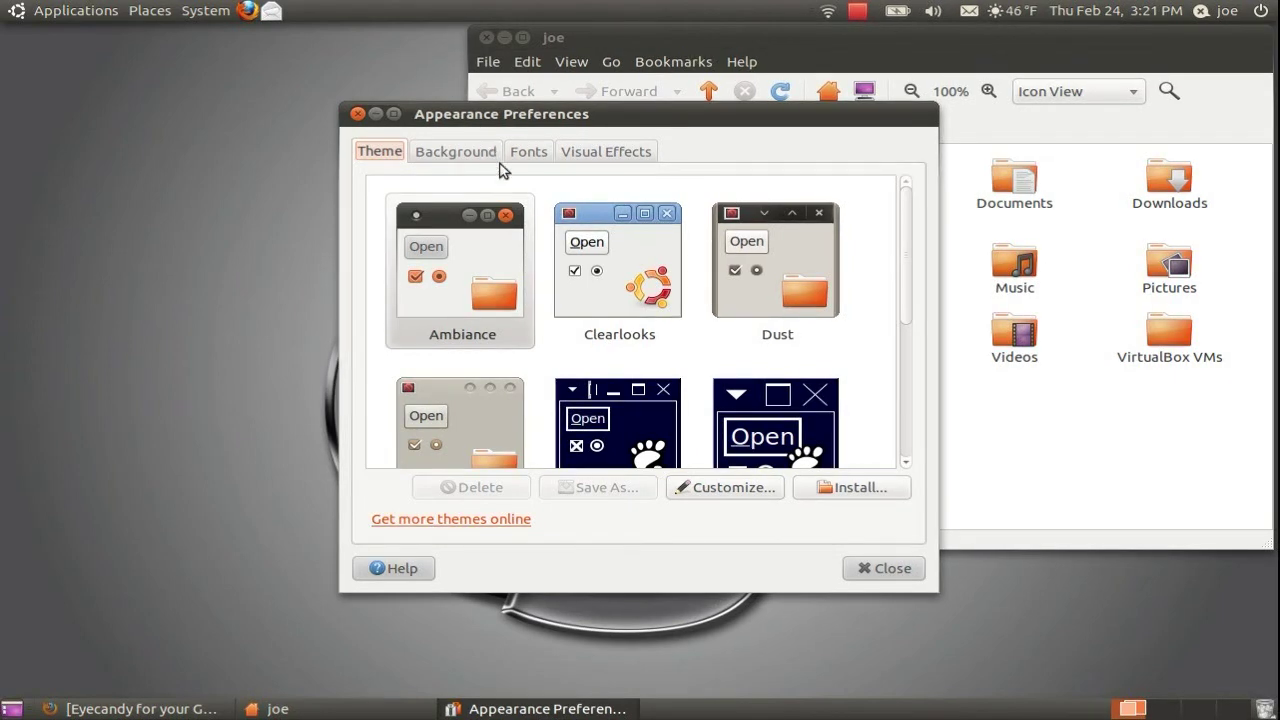
- Try the Clearlooks and Dust themes, apply Radiance, and bring up its Customize dialog
left_click(599, 251)
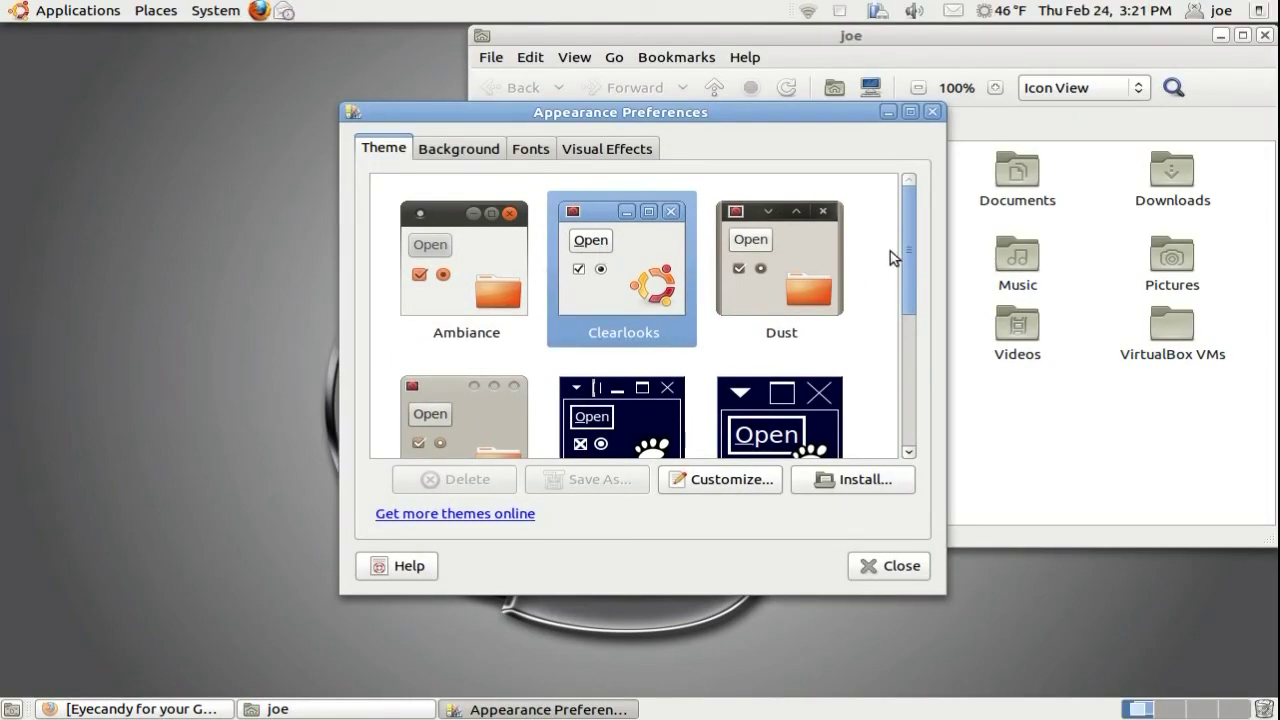
left_click(818, 259)
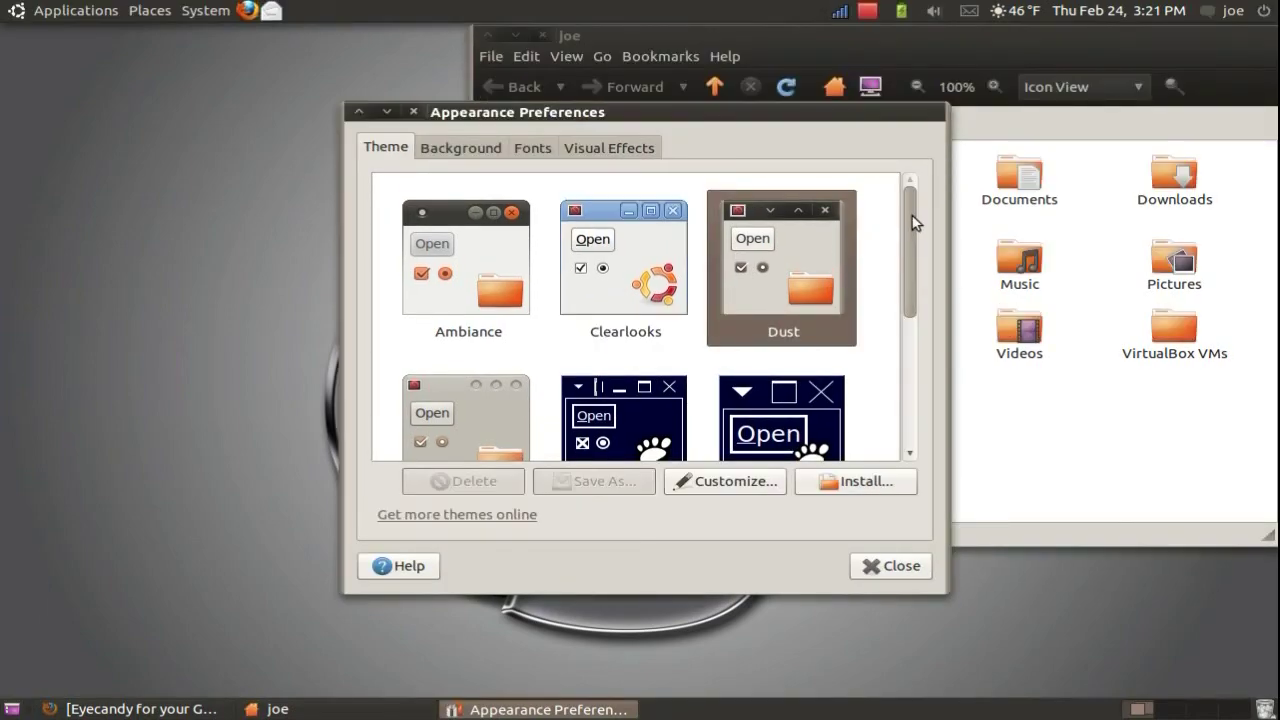
left_click_drag(912, 228, 912, 345)
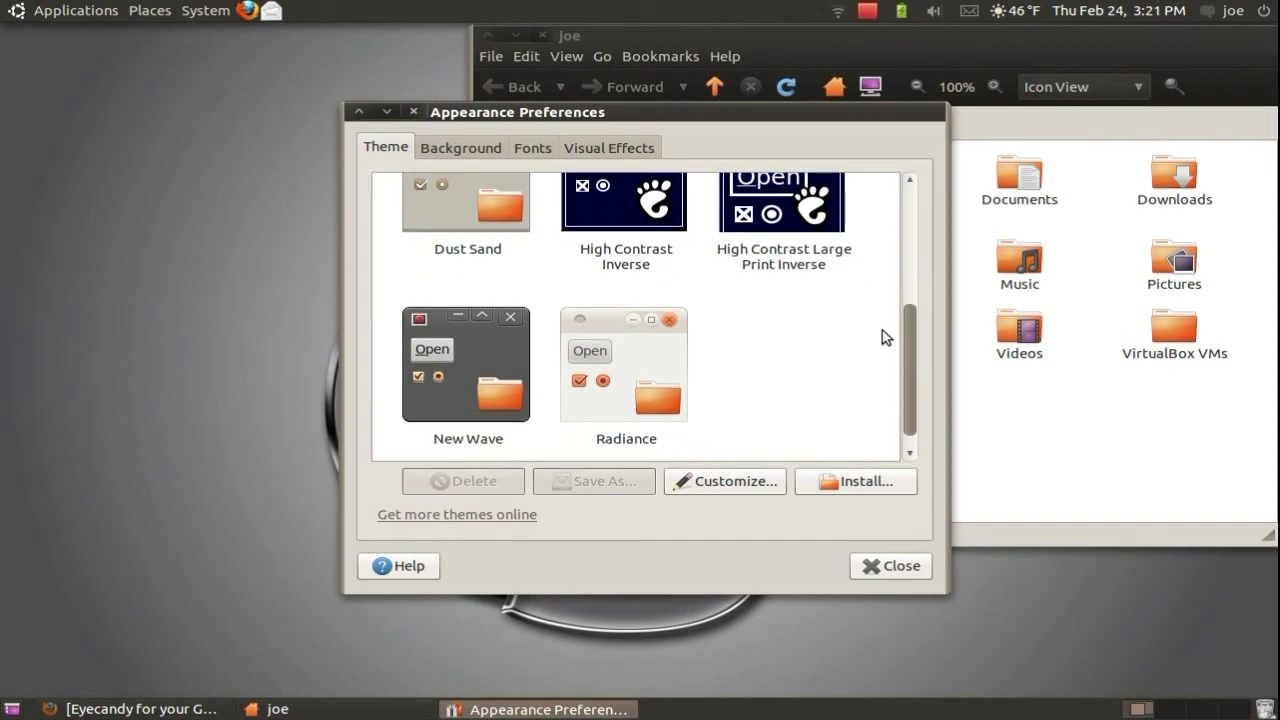
left_click(657, 348)
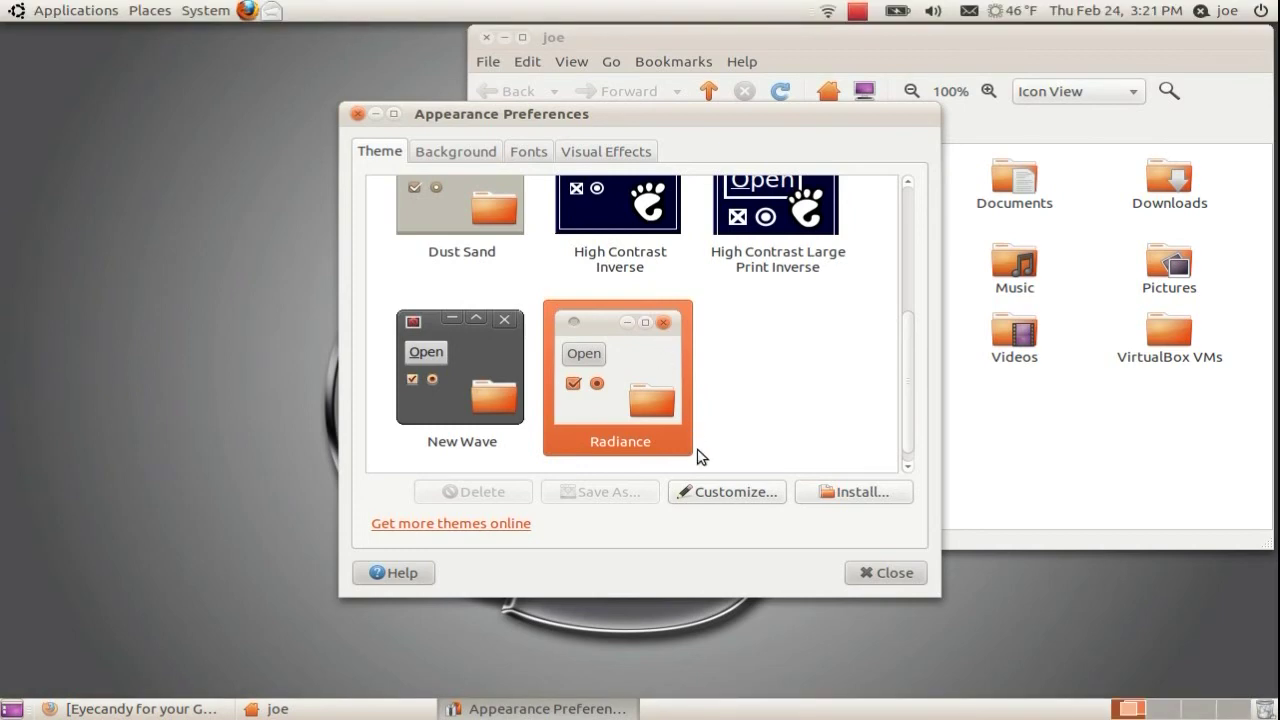
left_click(731, 494)
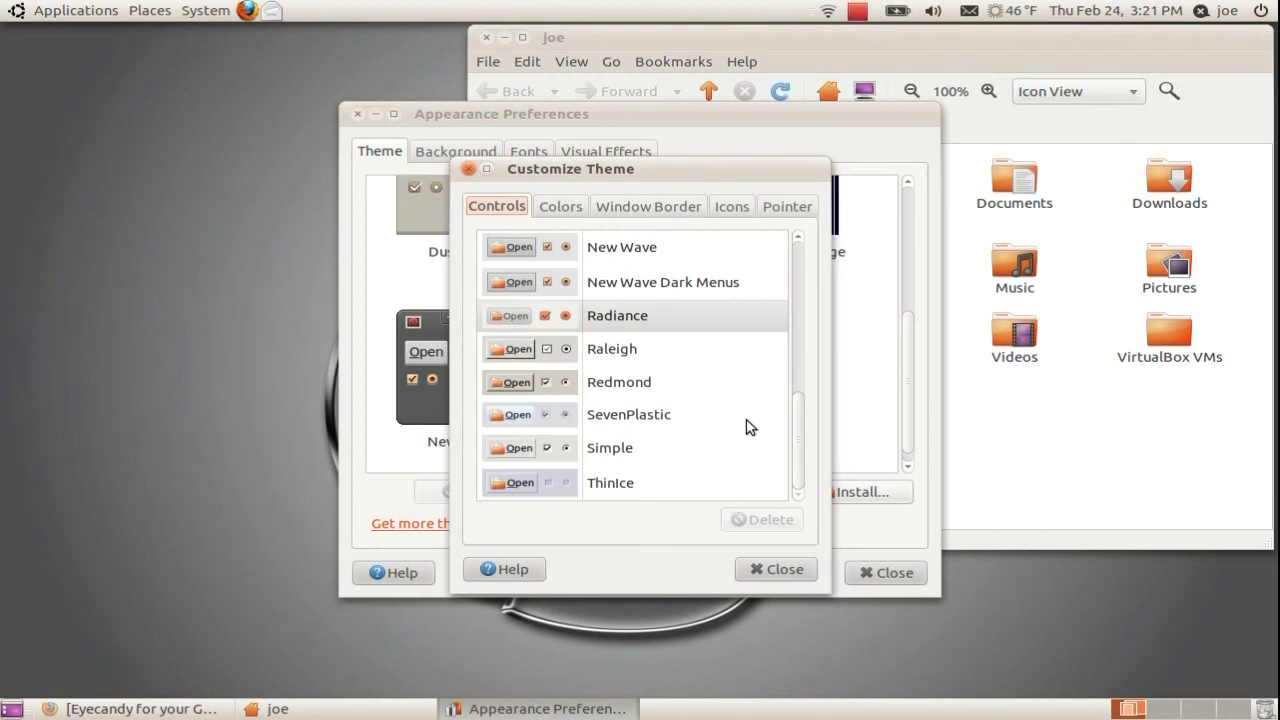
- In Customize Theme, use Dust for controls and New Wave for window borders
left_click_drag(800, 414, 789, 272)
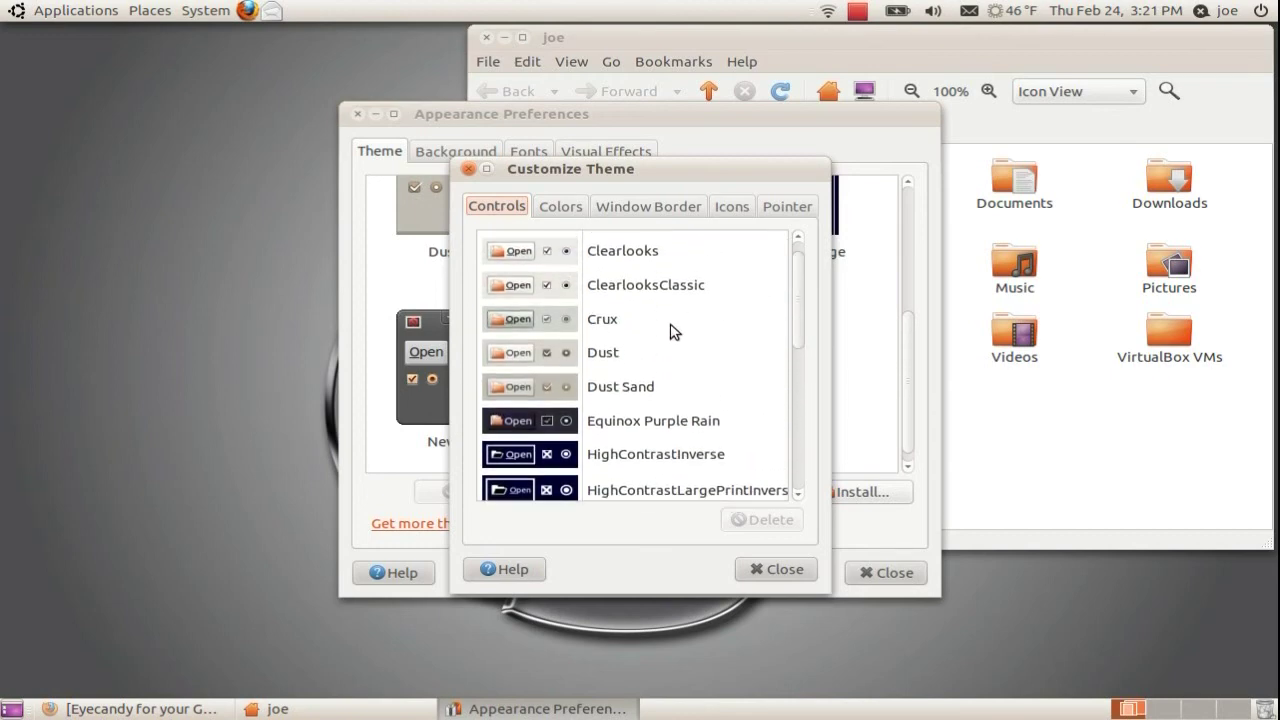
left_click(610, 356)
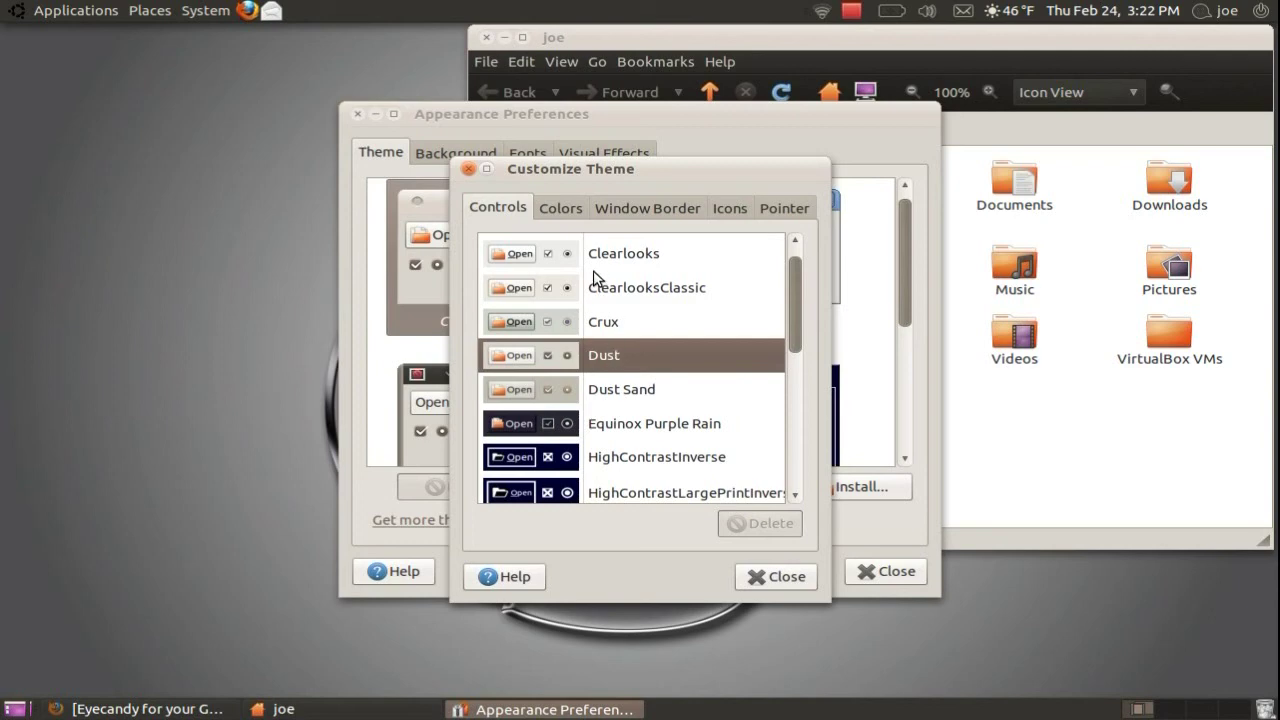
left_click(614, 210)
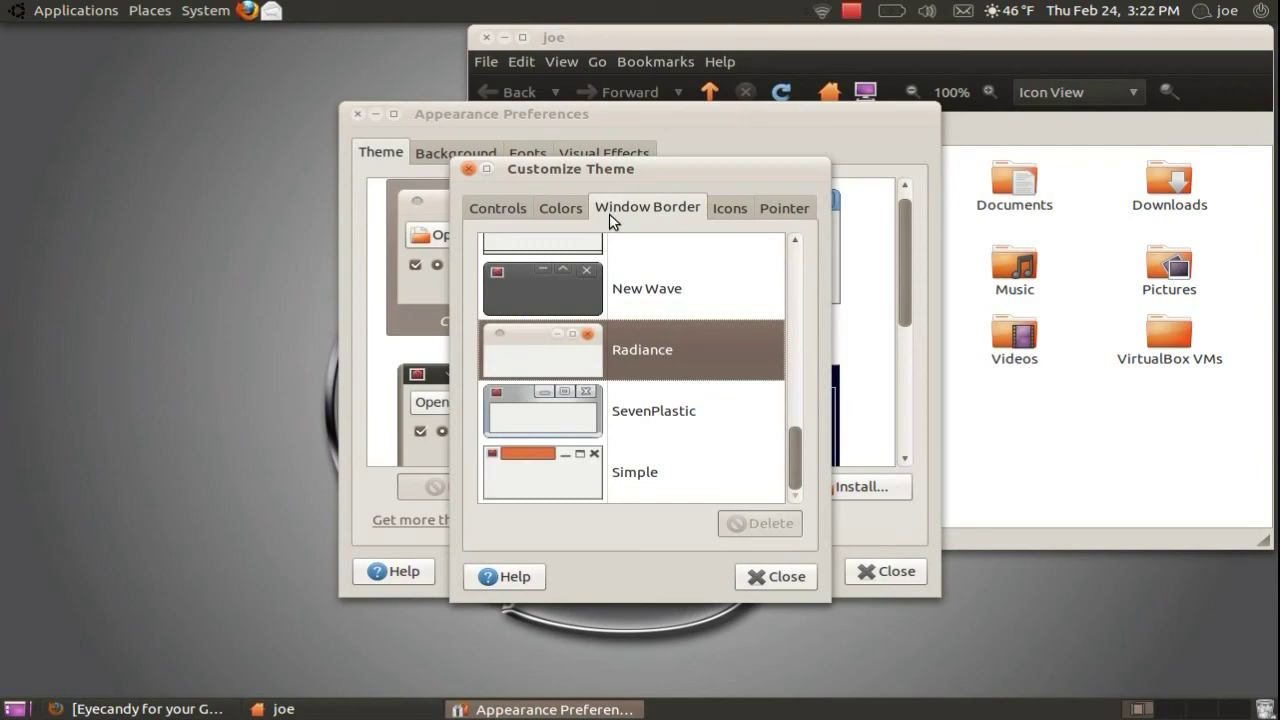
left_click(642, 294)
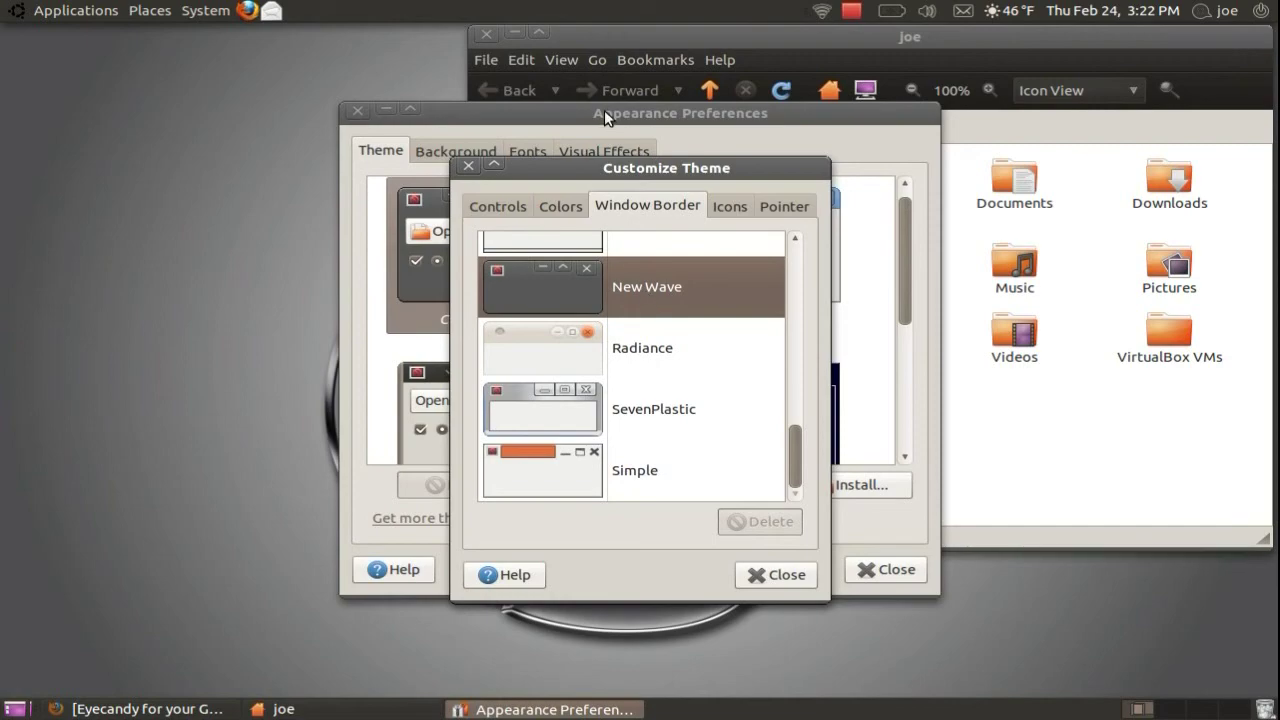
- Move both dialogs to the left and bring up the Colors settings
left_click_drag(601, 104, 245, 92)
left_click_drag(607, 168, 287, 144)
left_click(240, 183)
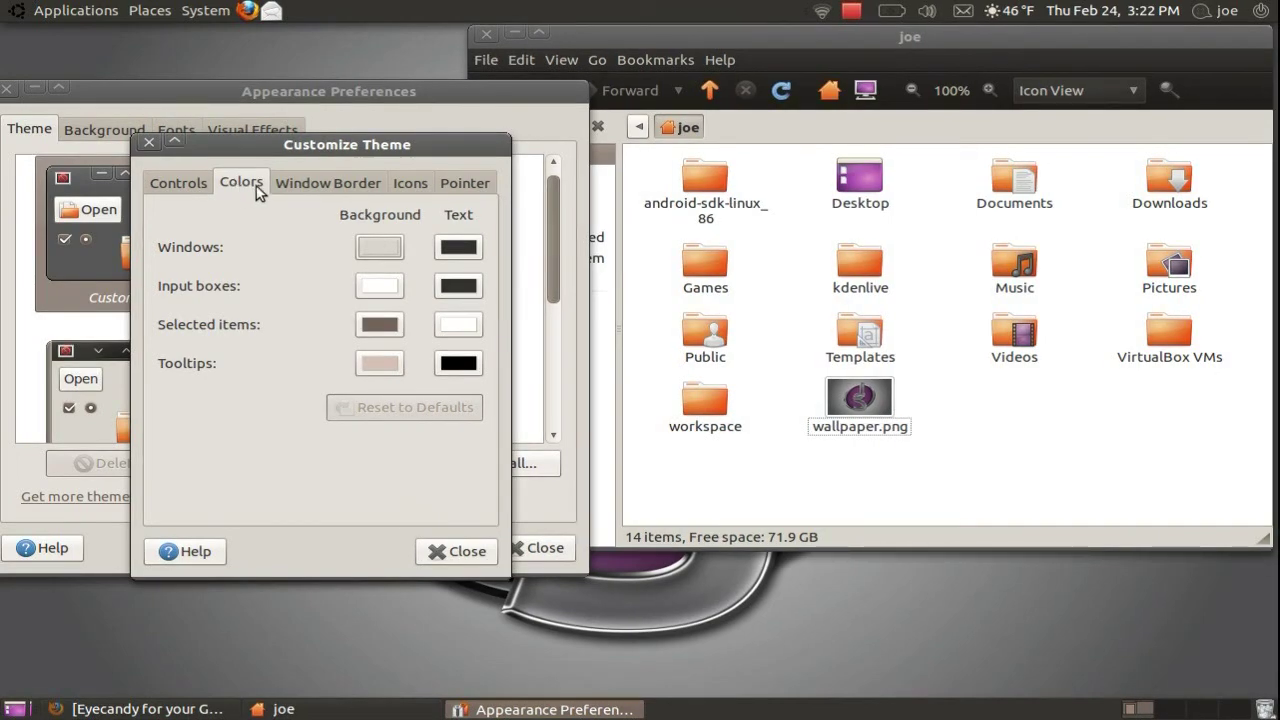
- Darken the window background to grey and set the input box background to #A2A2A2
left_click(373, 249)
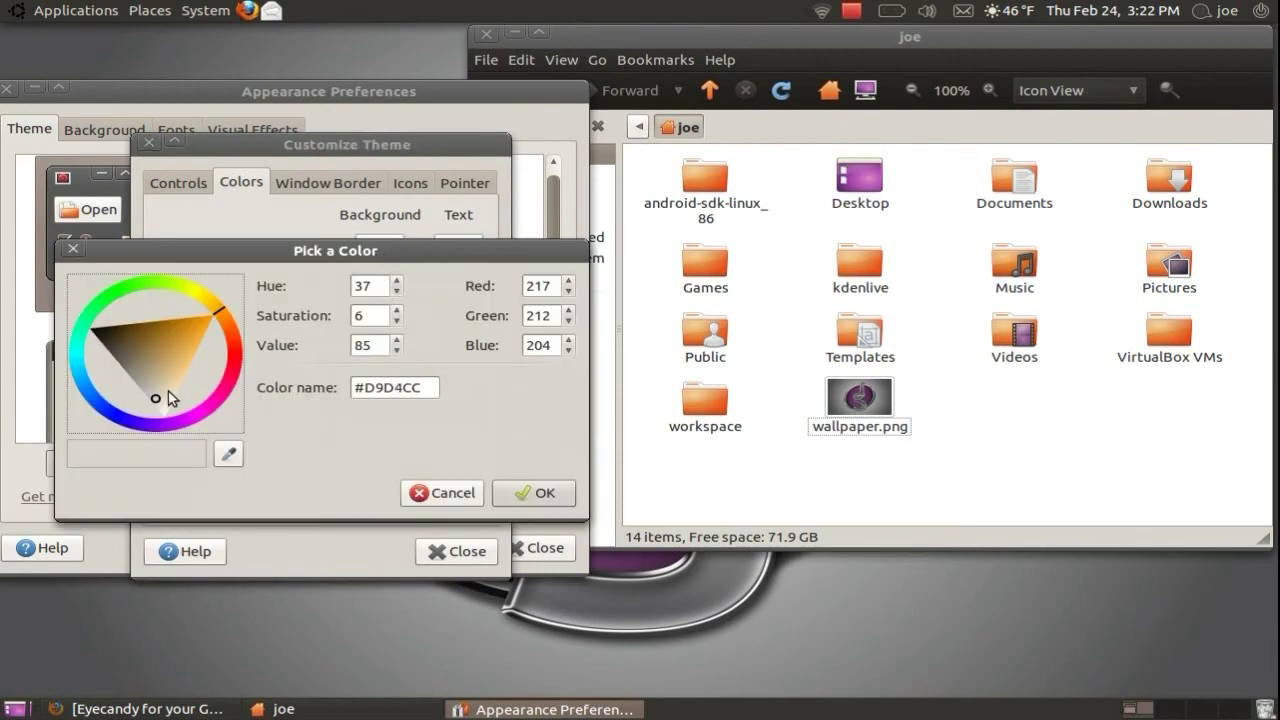
left_click_drag(156, 399, 139, 385)
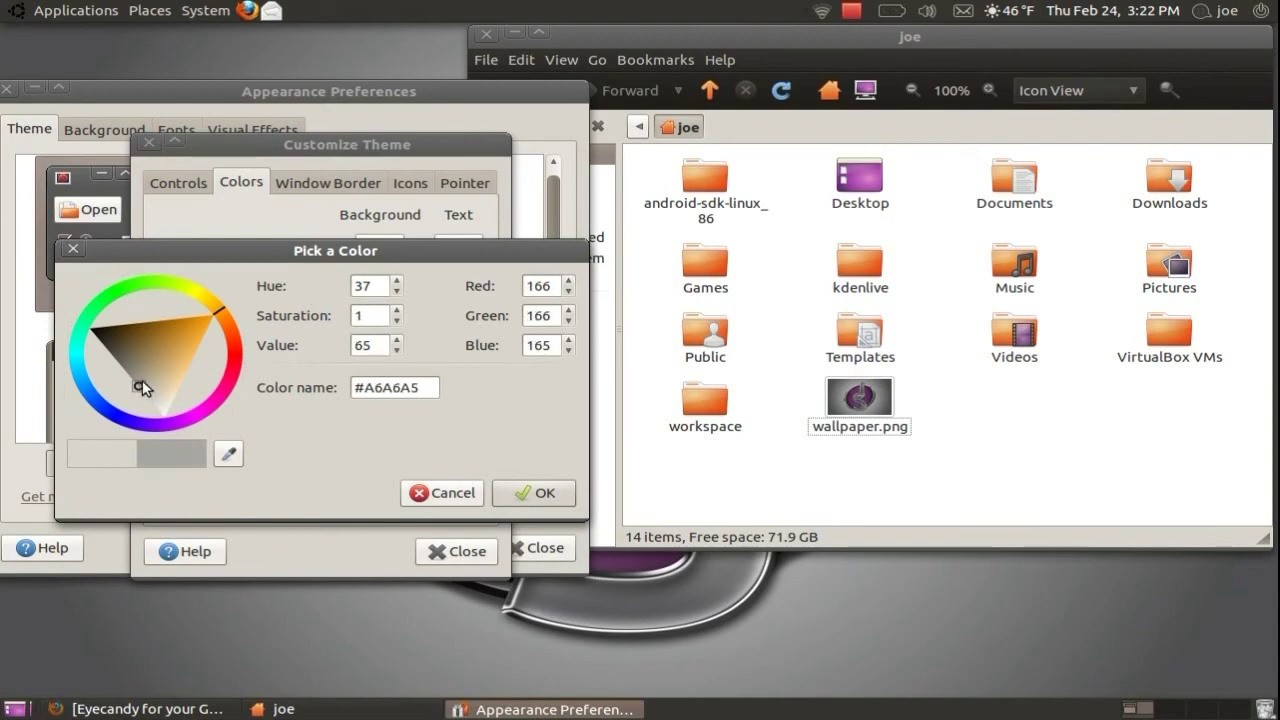
left_click(527, 494)
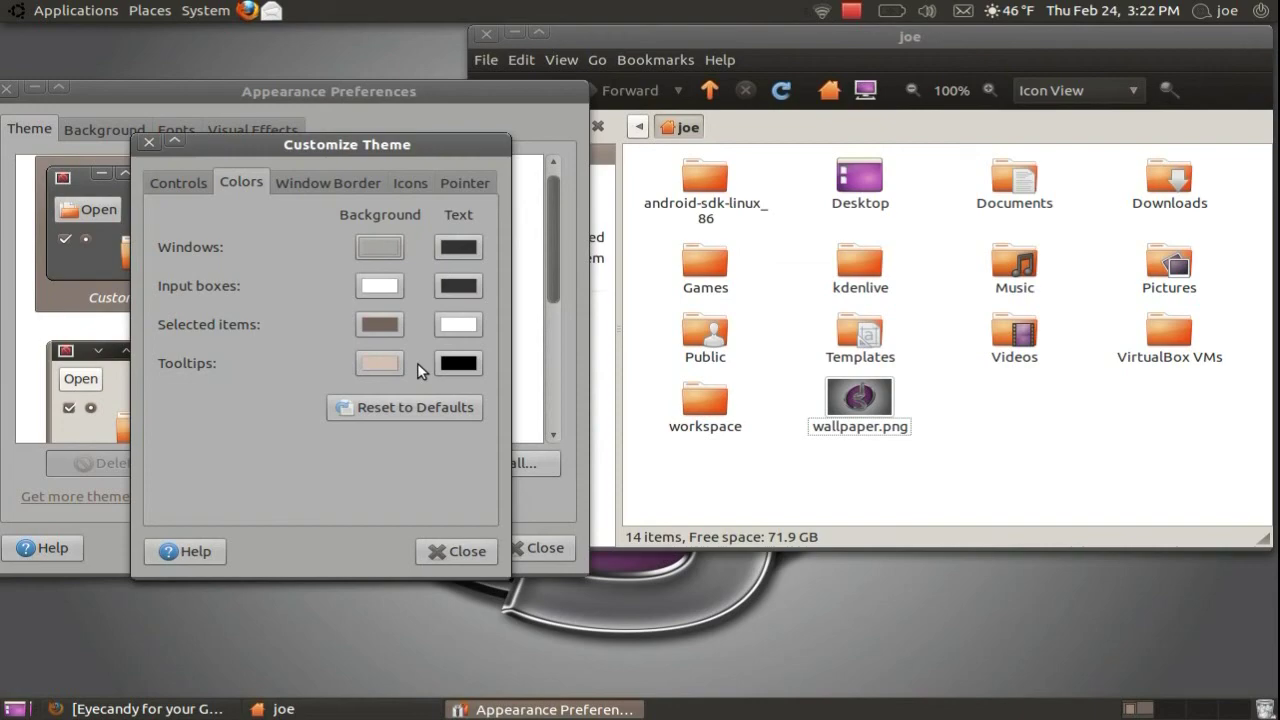
left_click(386, 294)
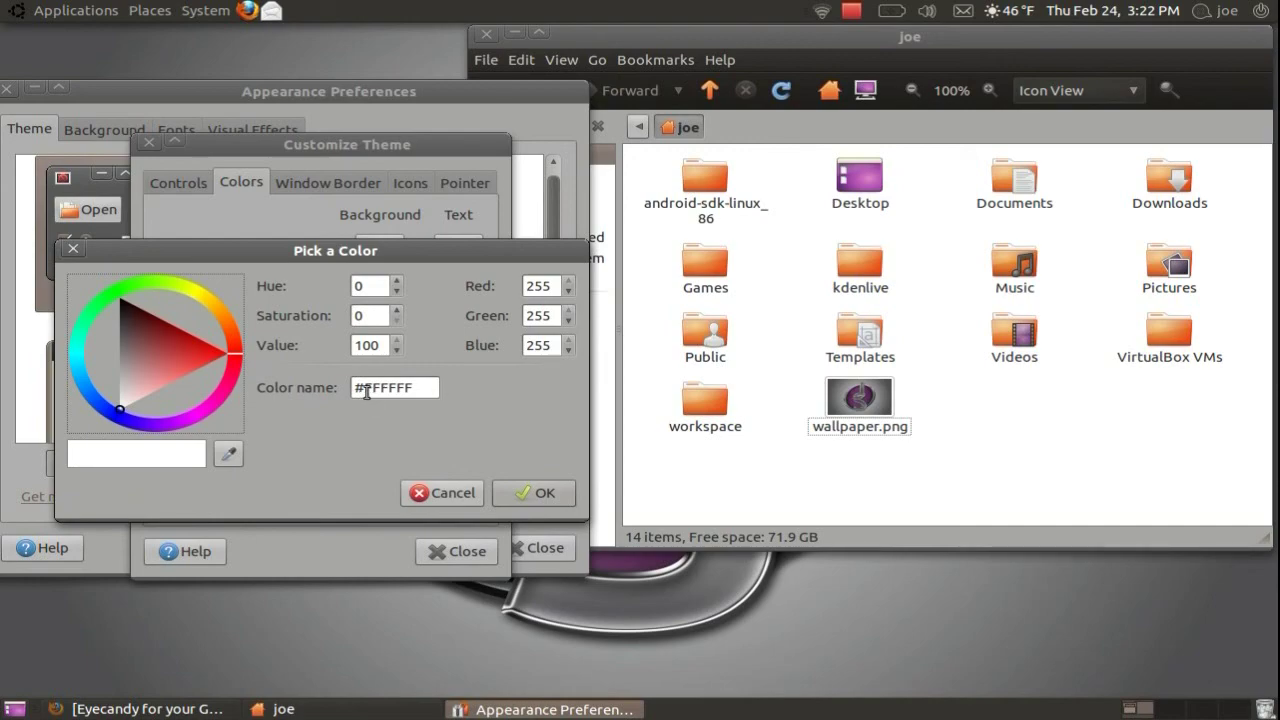
left_click_drag(364, 388, 435, 393)
type("a2")
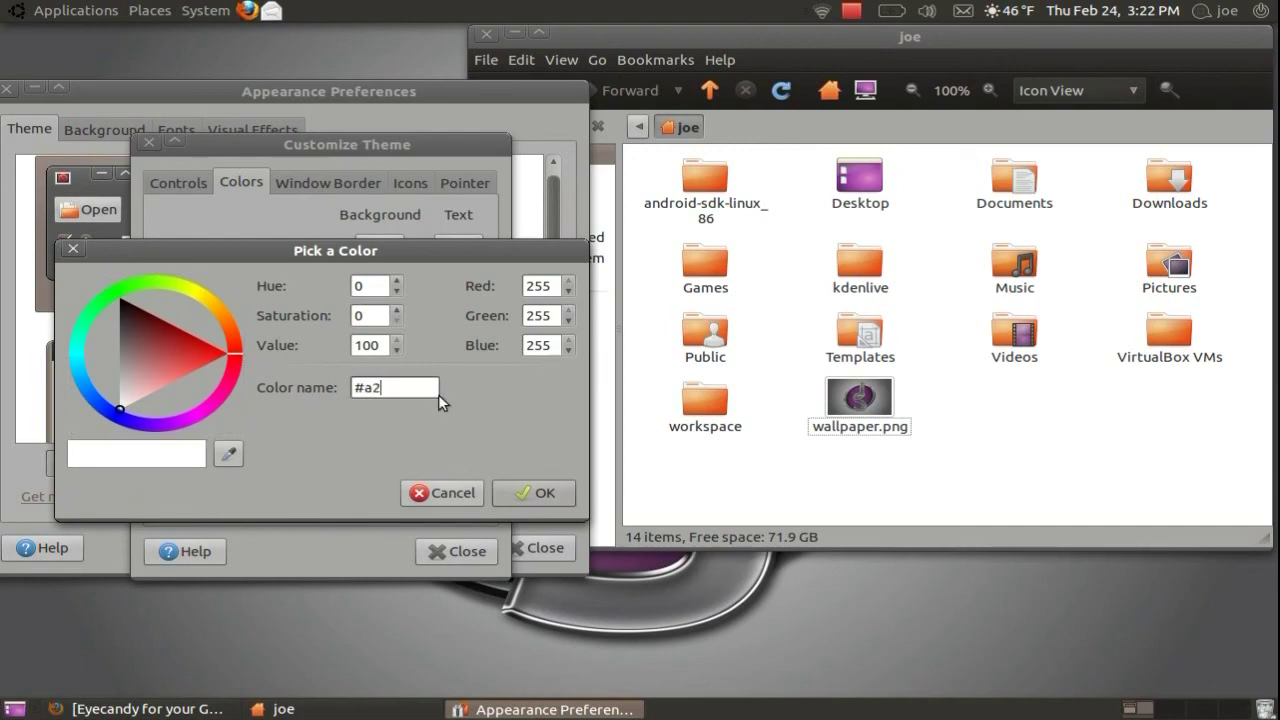
type("a2a2")
key("Tab")
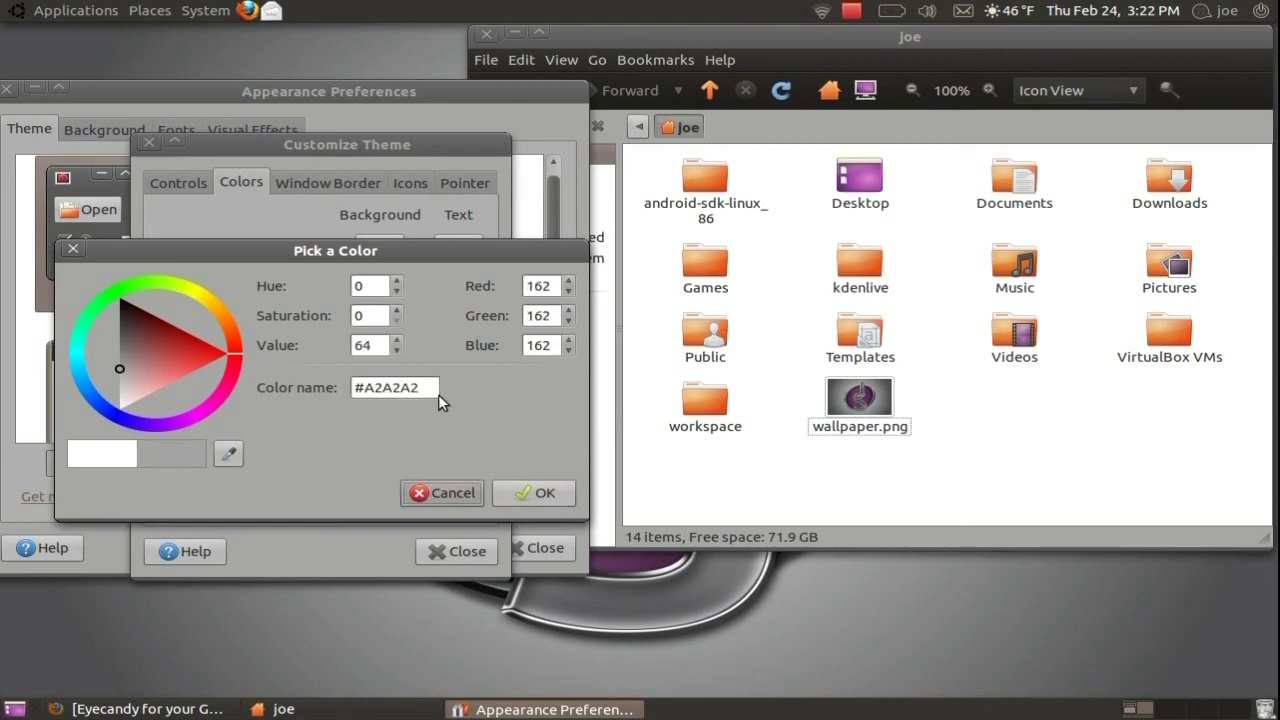
left_click(537, 492)
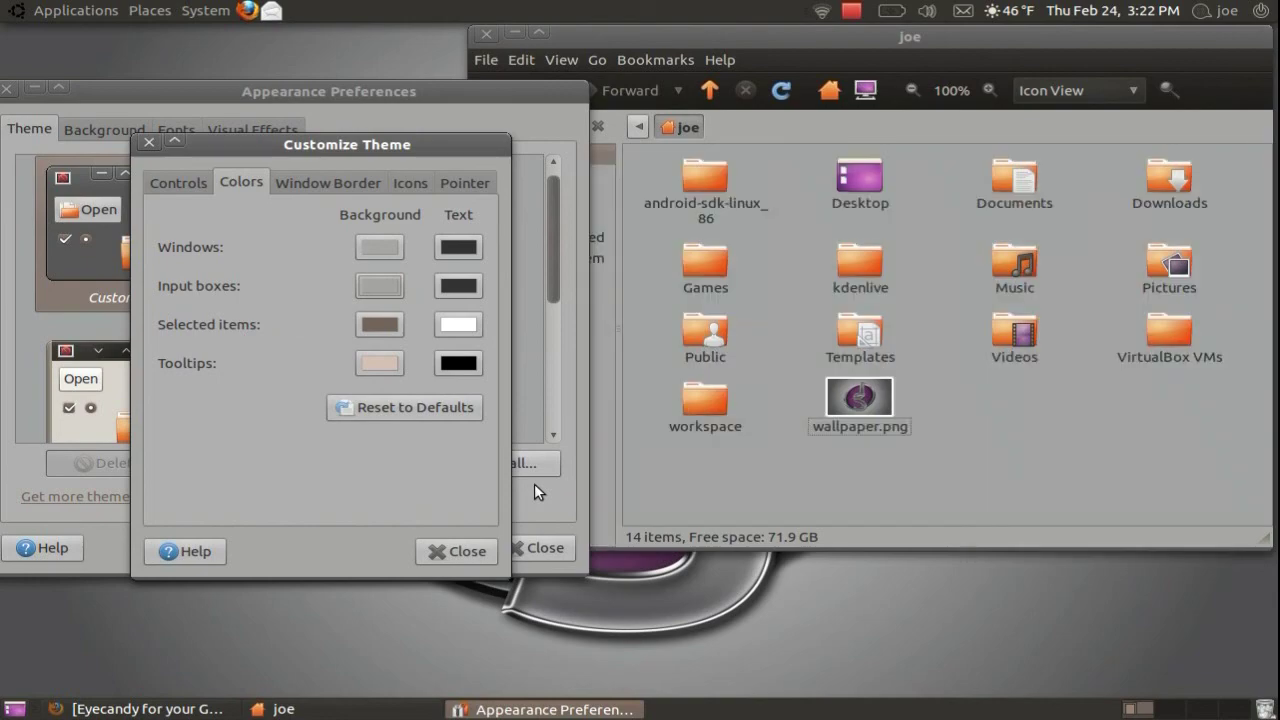
- Make the selected items background vivid purple #6C1CAB
left_click(388, 324)
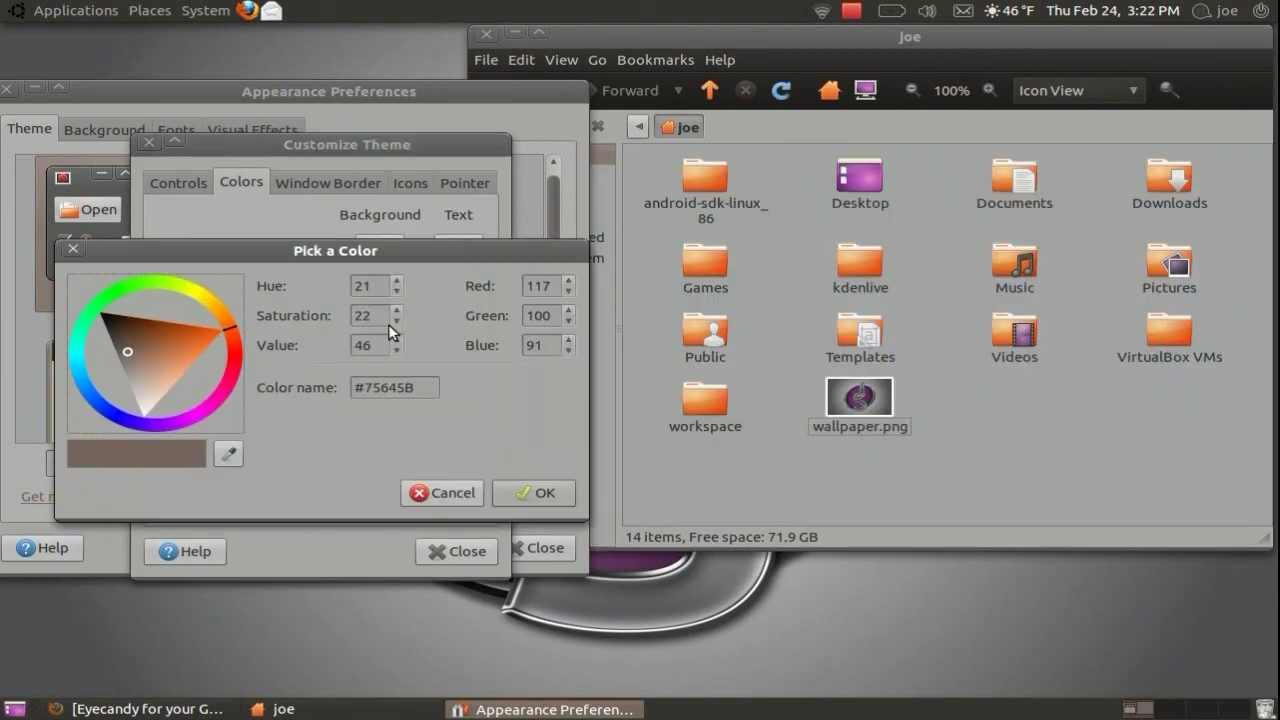
mouse_move(236, 327)
left_mouse_down()
mouse_move(224, 376)
mouse_move(190, 421)
mouse_move(171, 421)
left_mouse_up()
mouse_move(172, 340)
left_mouse_down()
mouse_move(160, 362)
mouse_move(170, 375)
left_mouse_up()
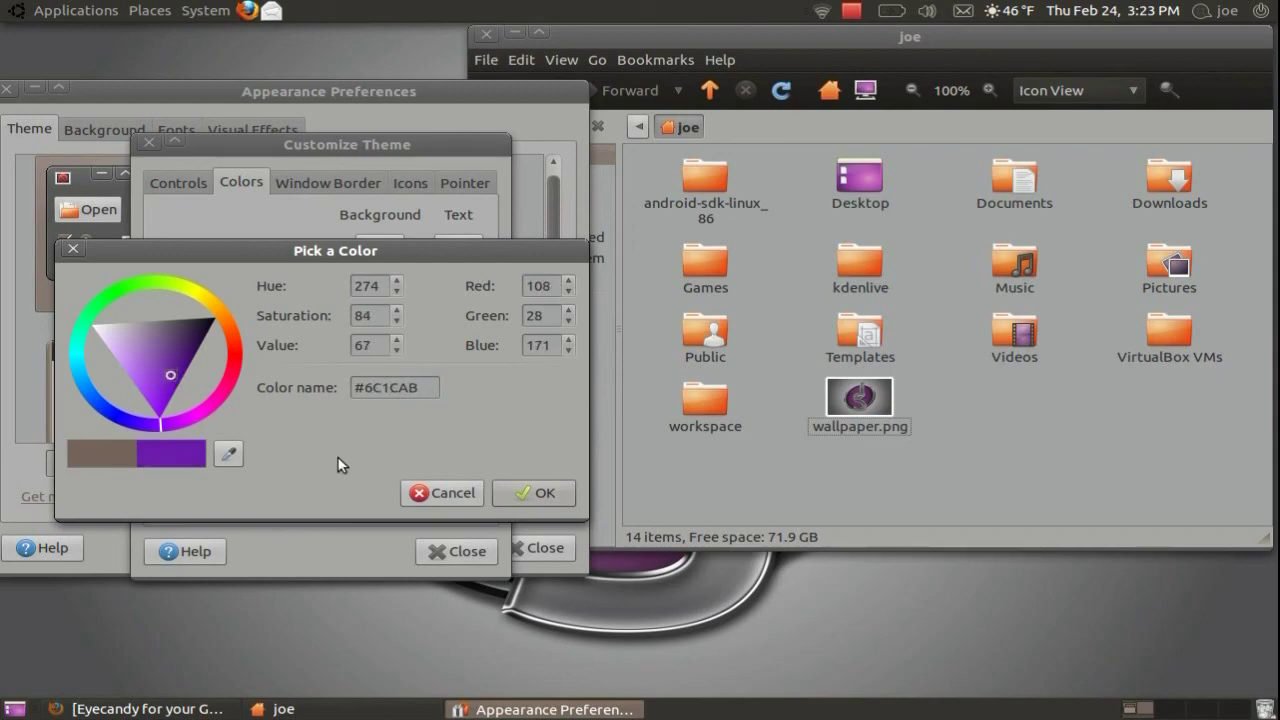
left_click(500, 491)
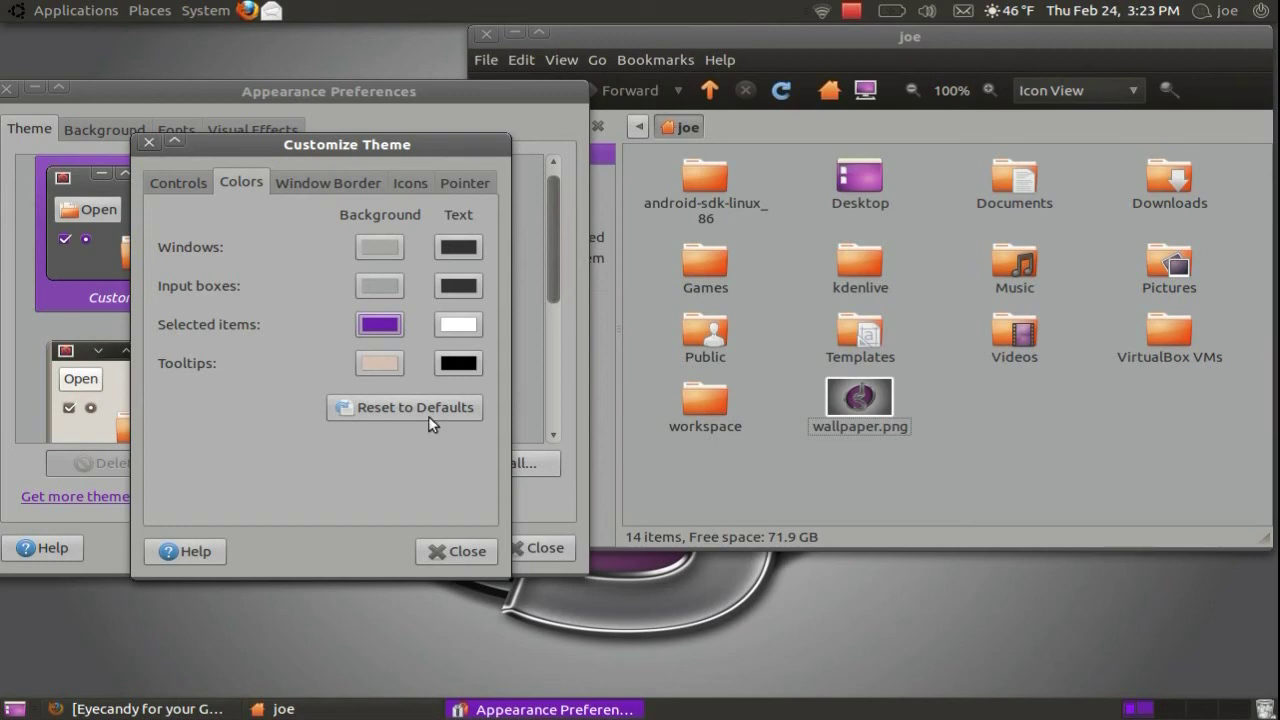
left_click(398, 186)
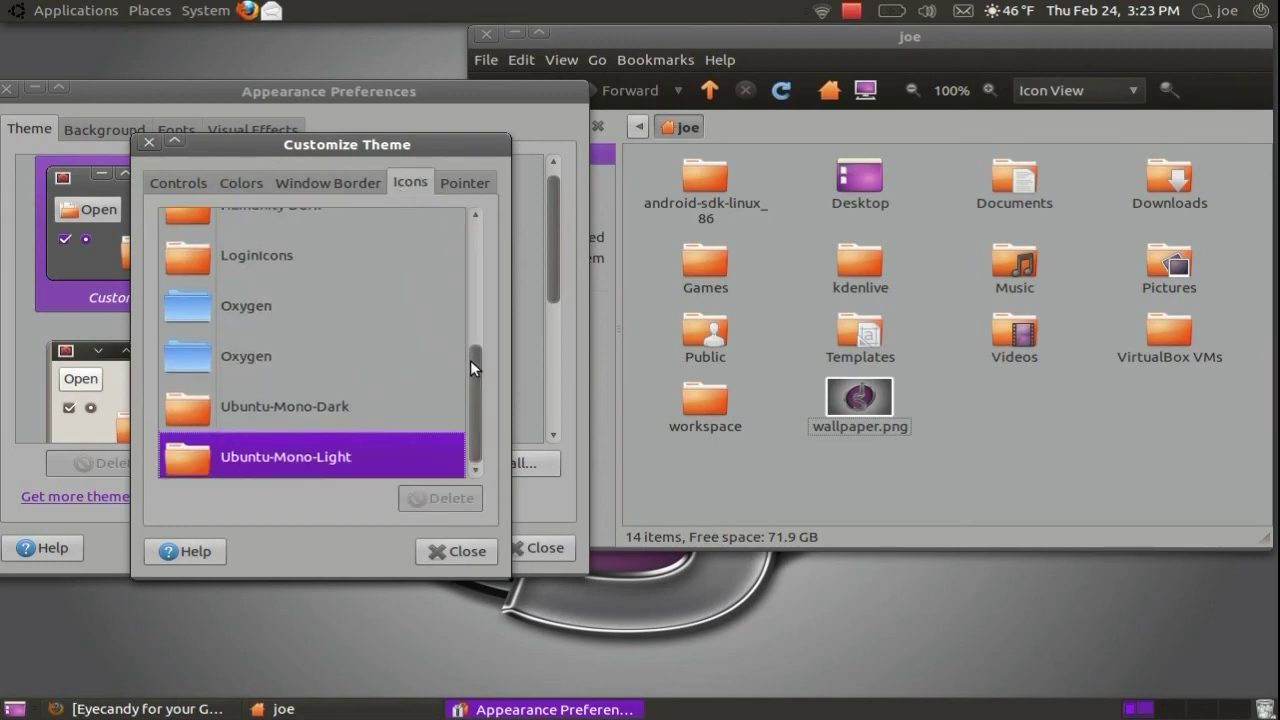
- Switch the icon theme to Faenza-Dark, close customization, and start Save As
left_click_drag(470, 360, 461, 231)
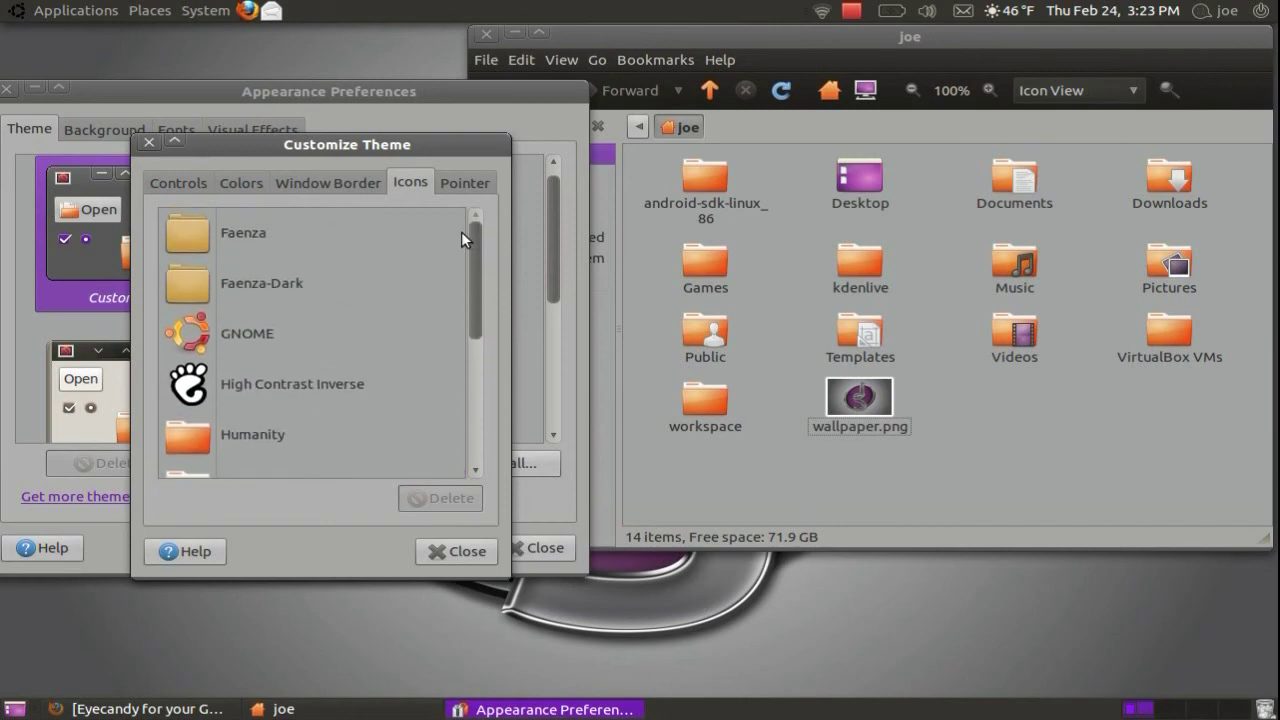
left_click(260, 289)
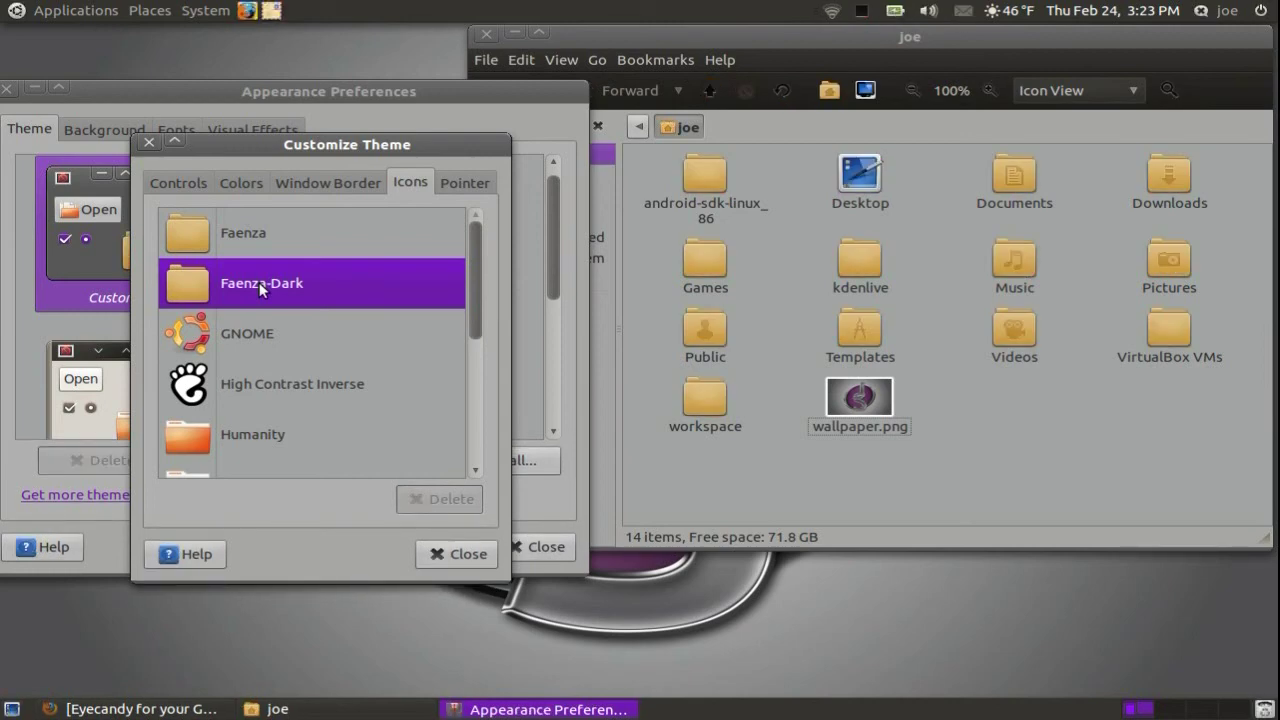
left_click(446, 183)
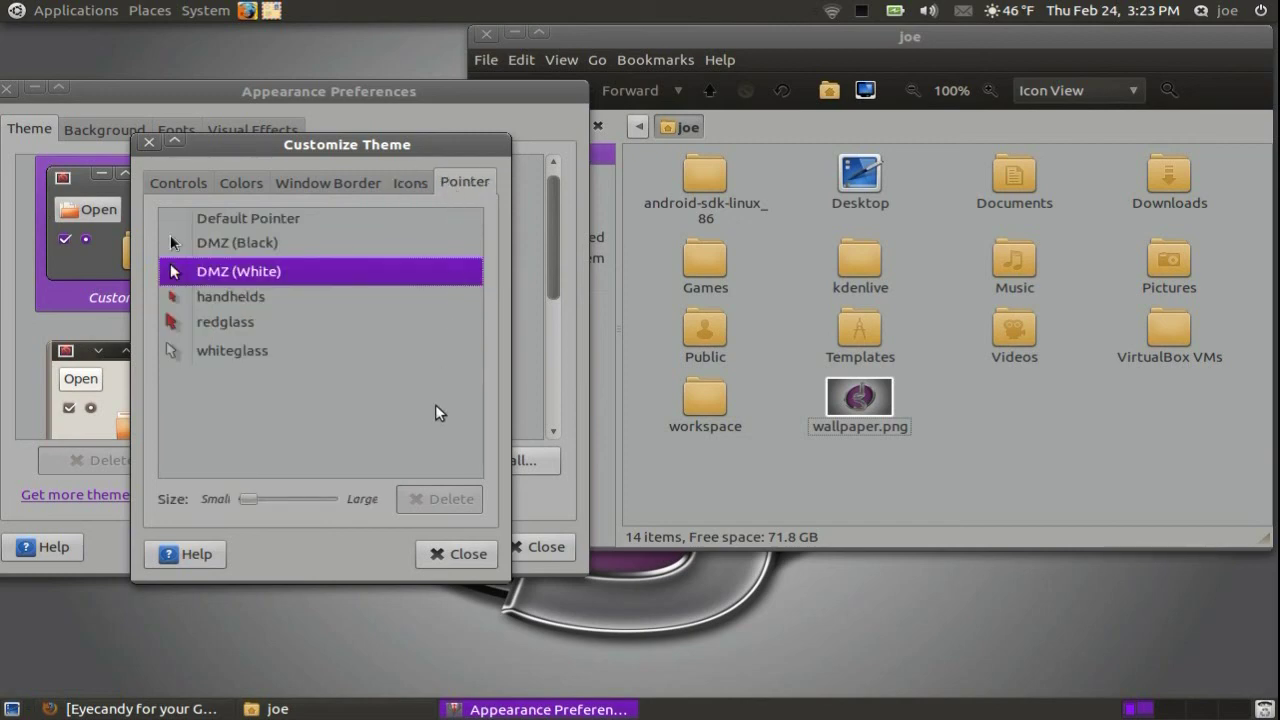
left_click(455, 549)
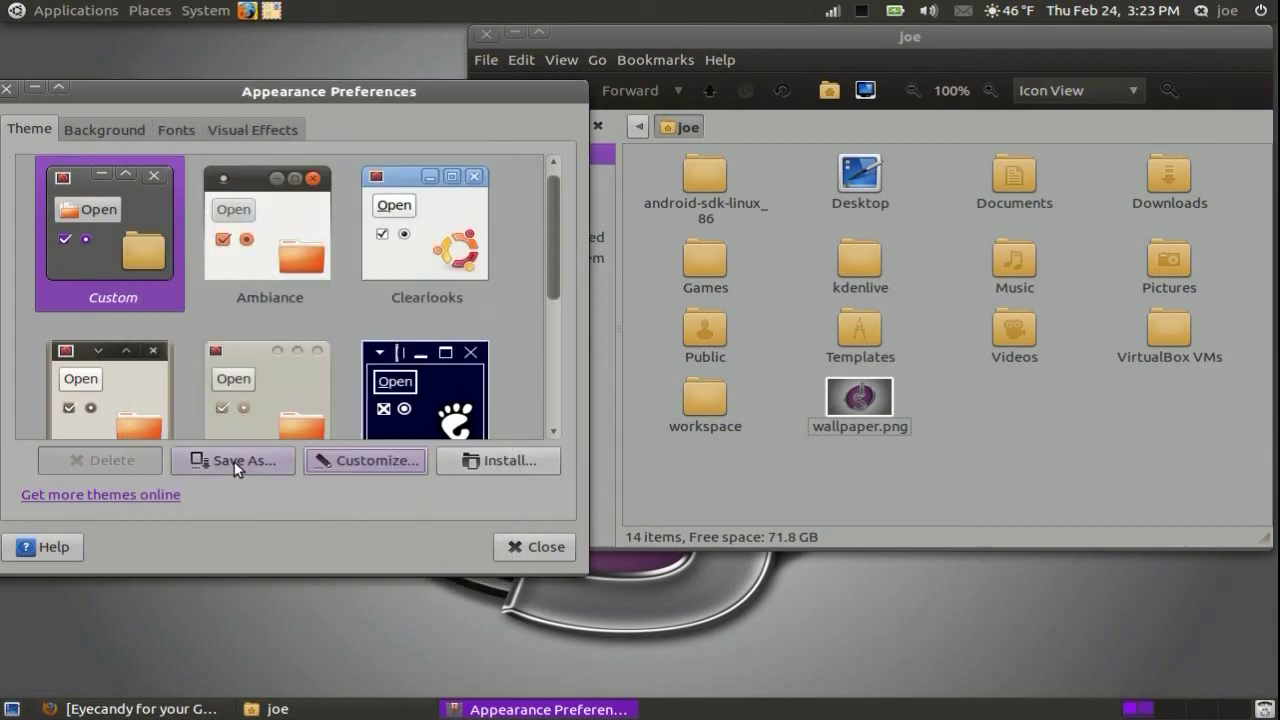
left_click(234, 461)
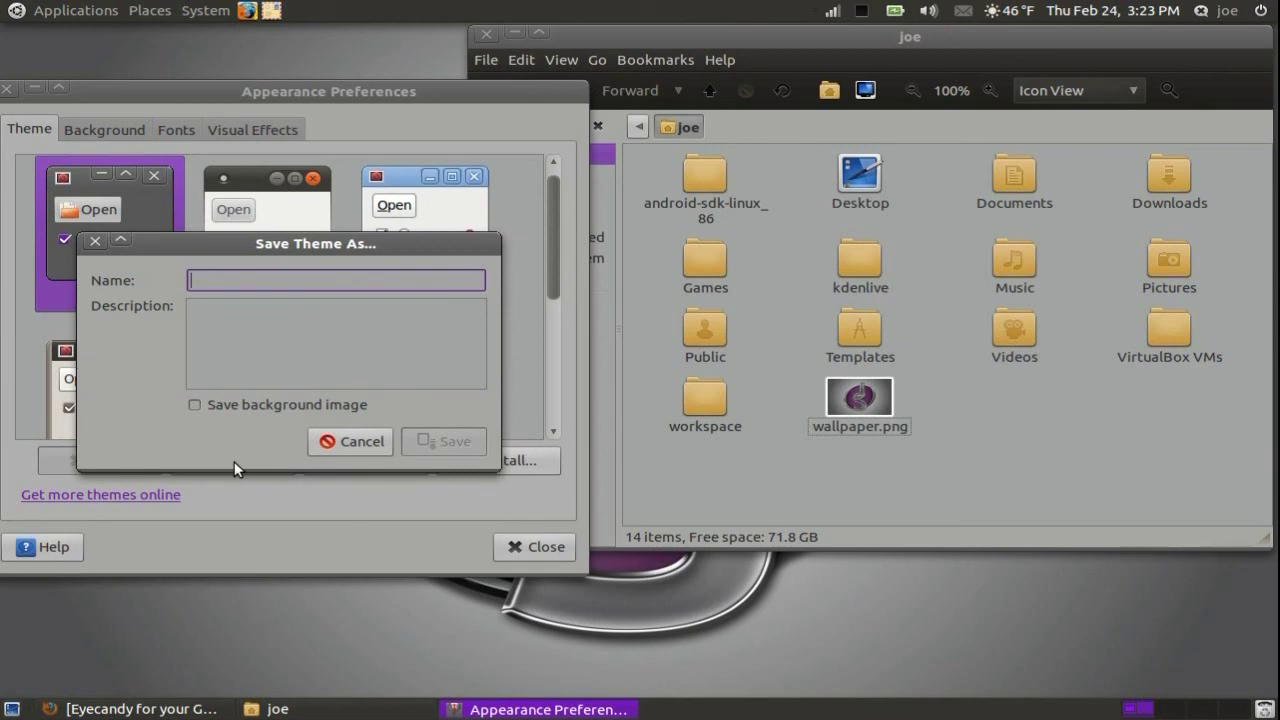
- Enter a name for the custom theme, save it, and shift the Appearance window right
type("Joe'")
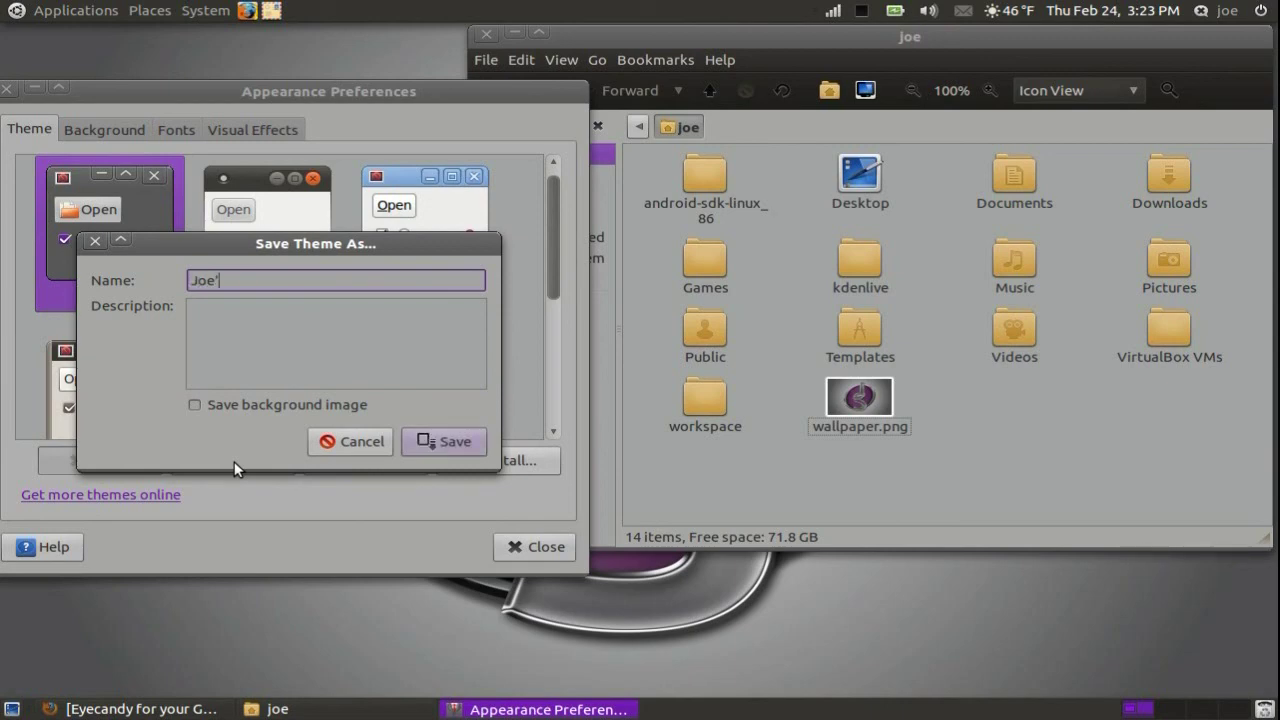
type("s theme")
left_click(418, 440)
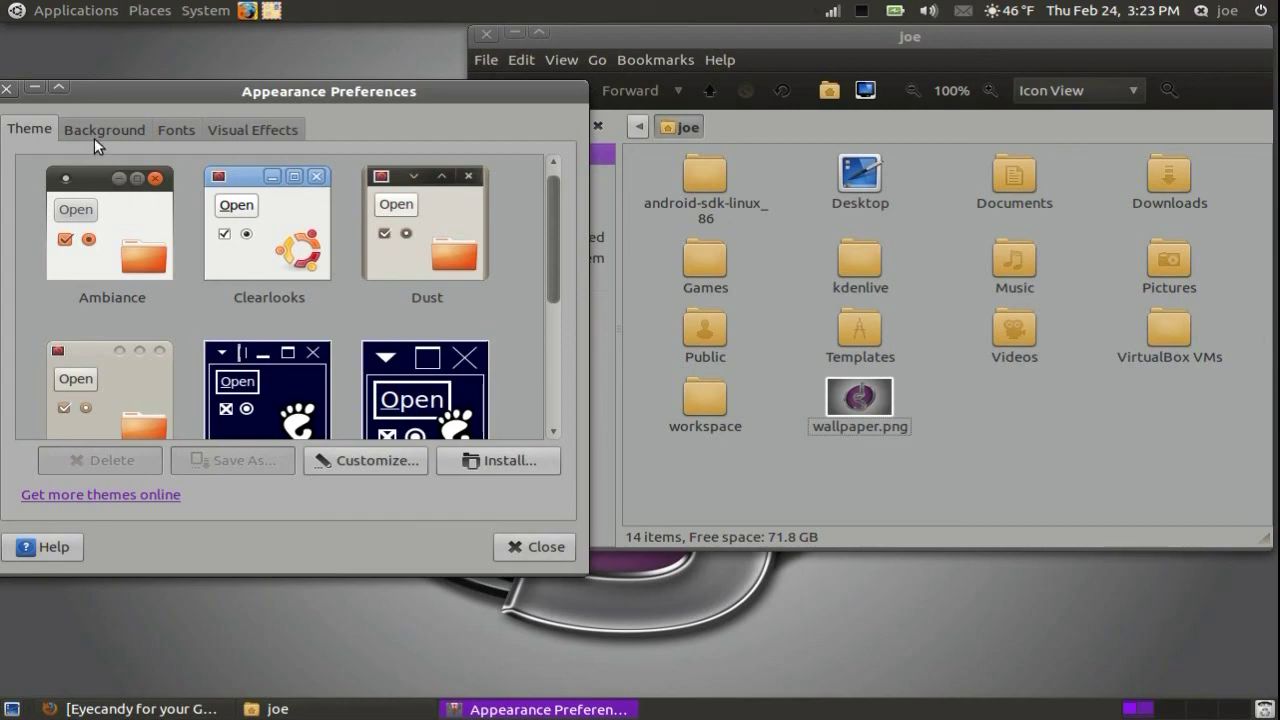
left_click_drag(128, 340, 248, 349)
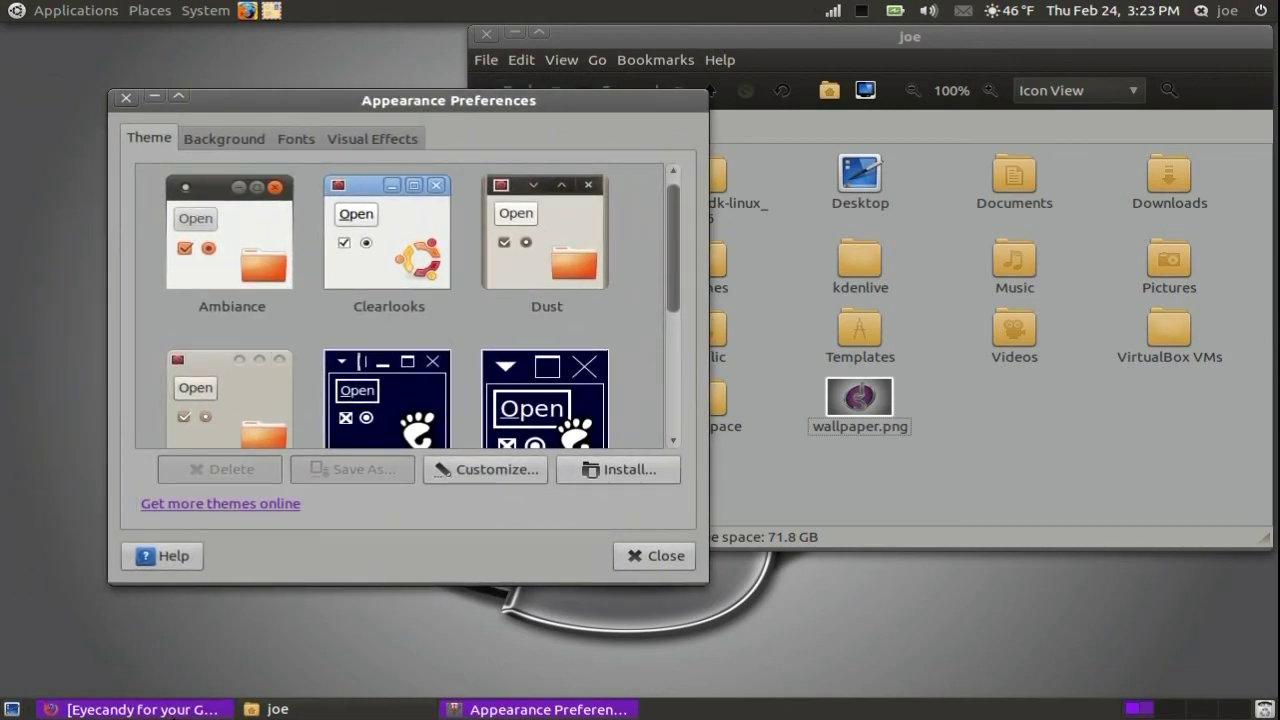
- In Firefox on GNOME-Look.org, list the latest GTK 2.x themes
left_click(150, 709)
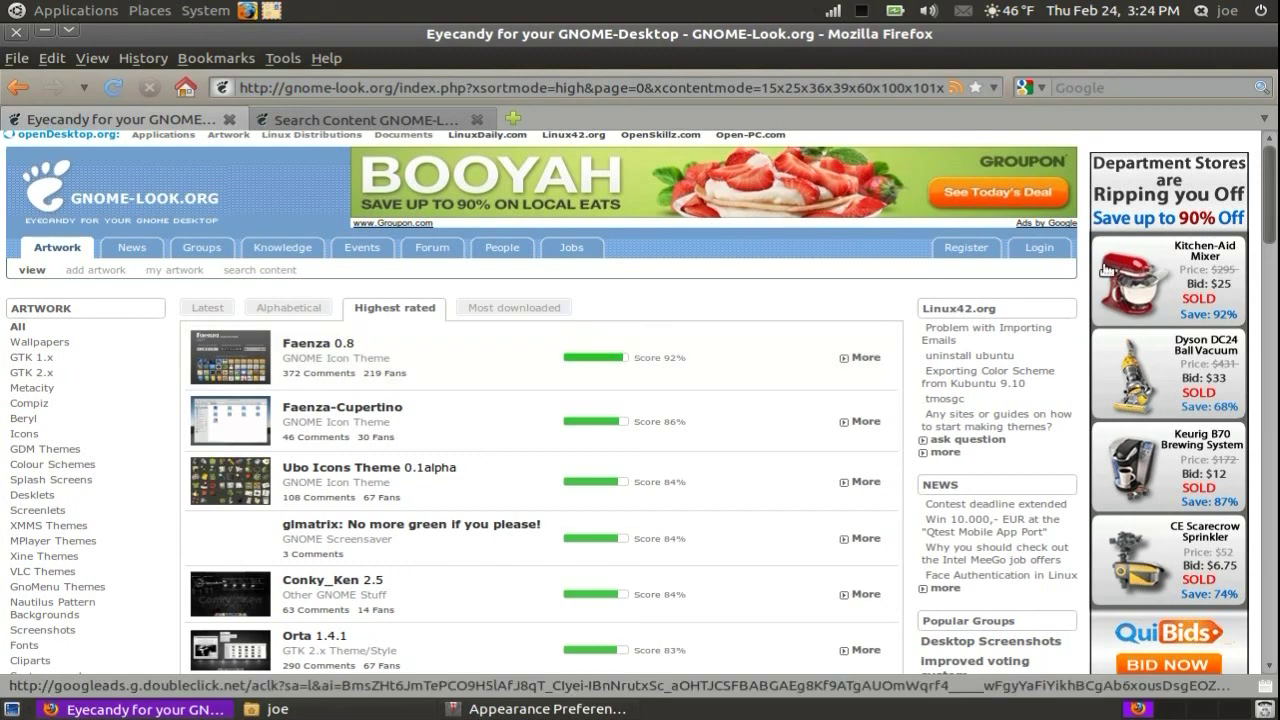
left_click_drag(1271, 200, 1271, 229)
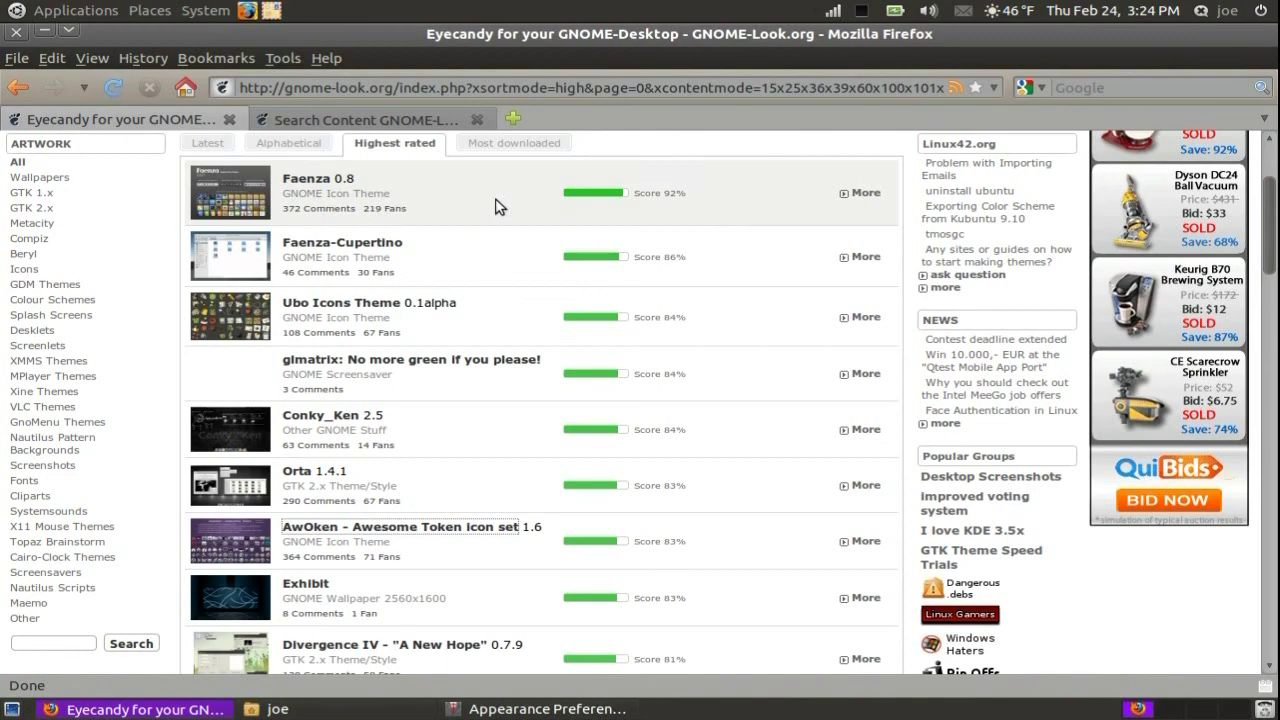
left_click(38, 209)
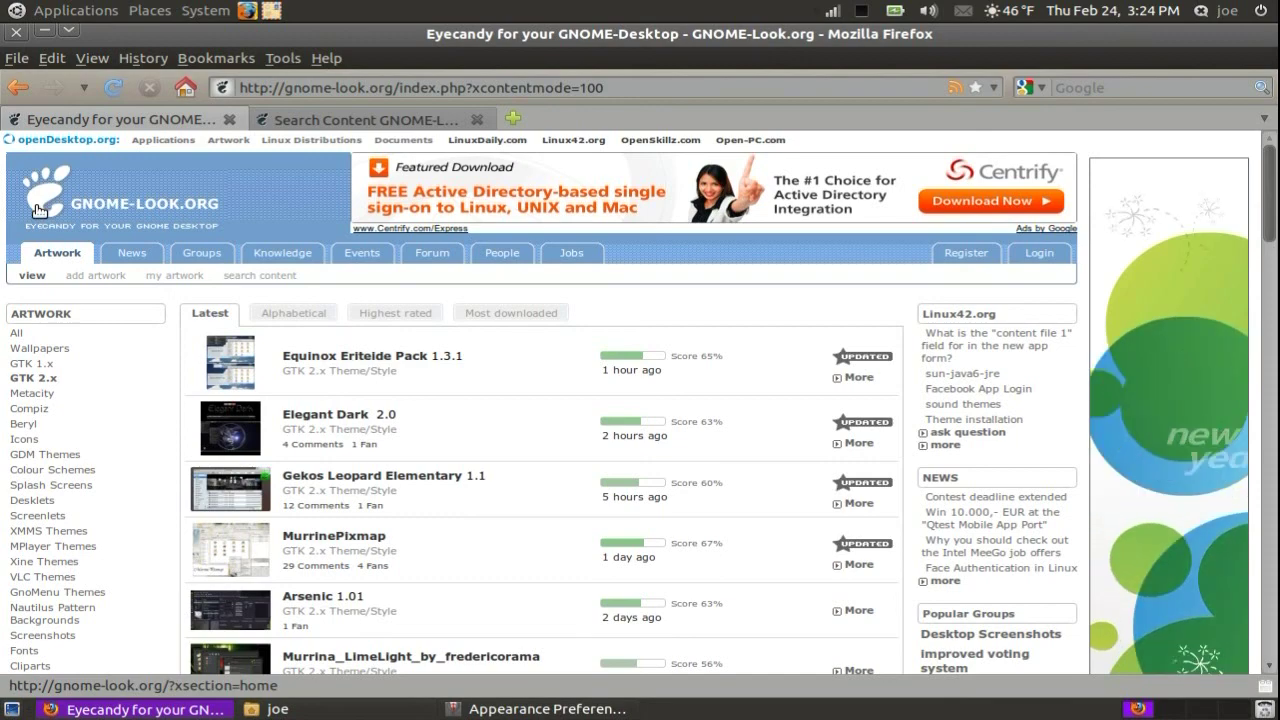
- Open the Azenis Purple 0.2 page from the purple theme search results
left_click_drag(1270, 196, 1275, 233)
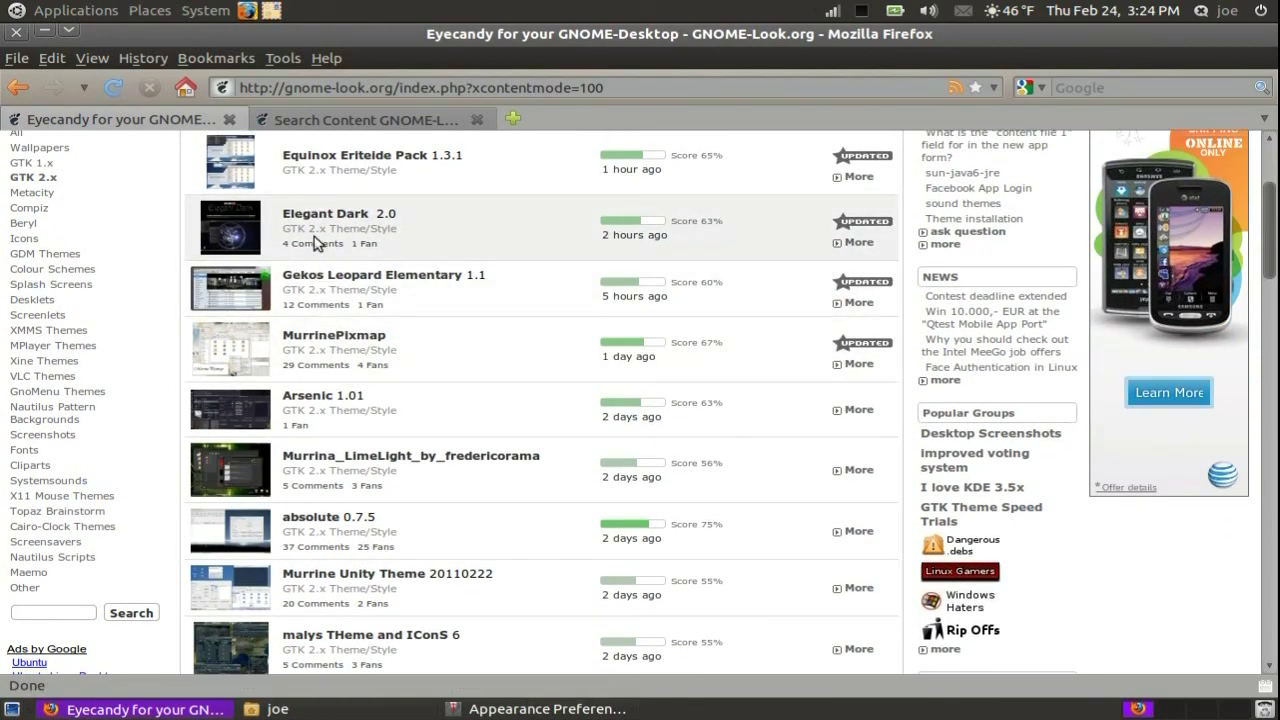
left_click(320, 120)
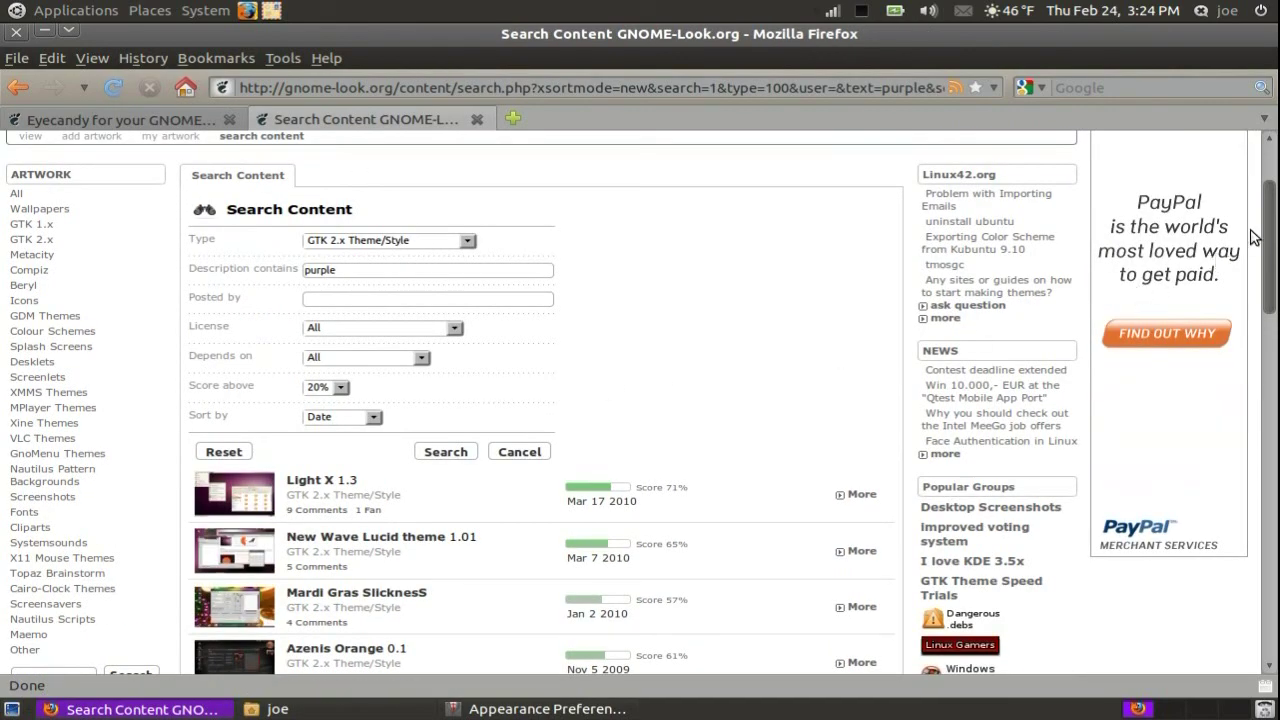
left_click_drag(1273, 222, 1273, 332)
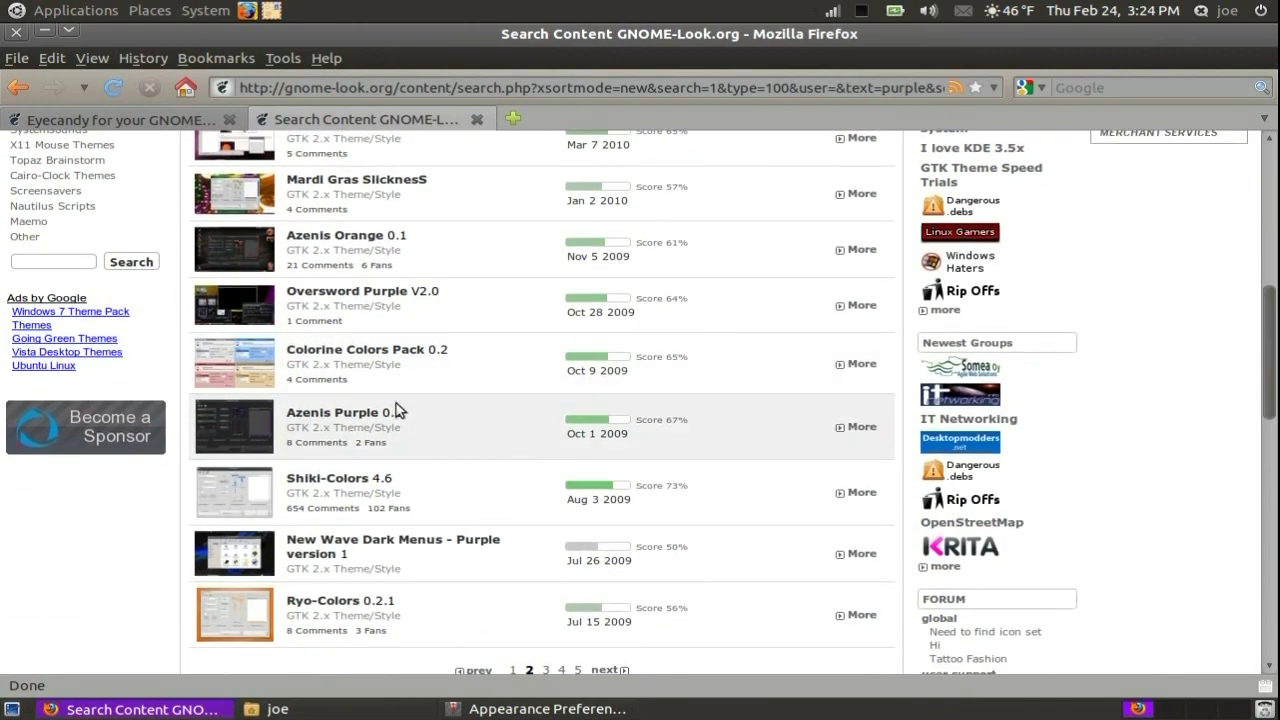
left_click(345, 412)
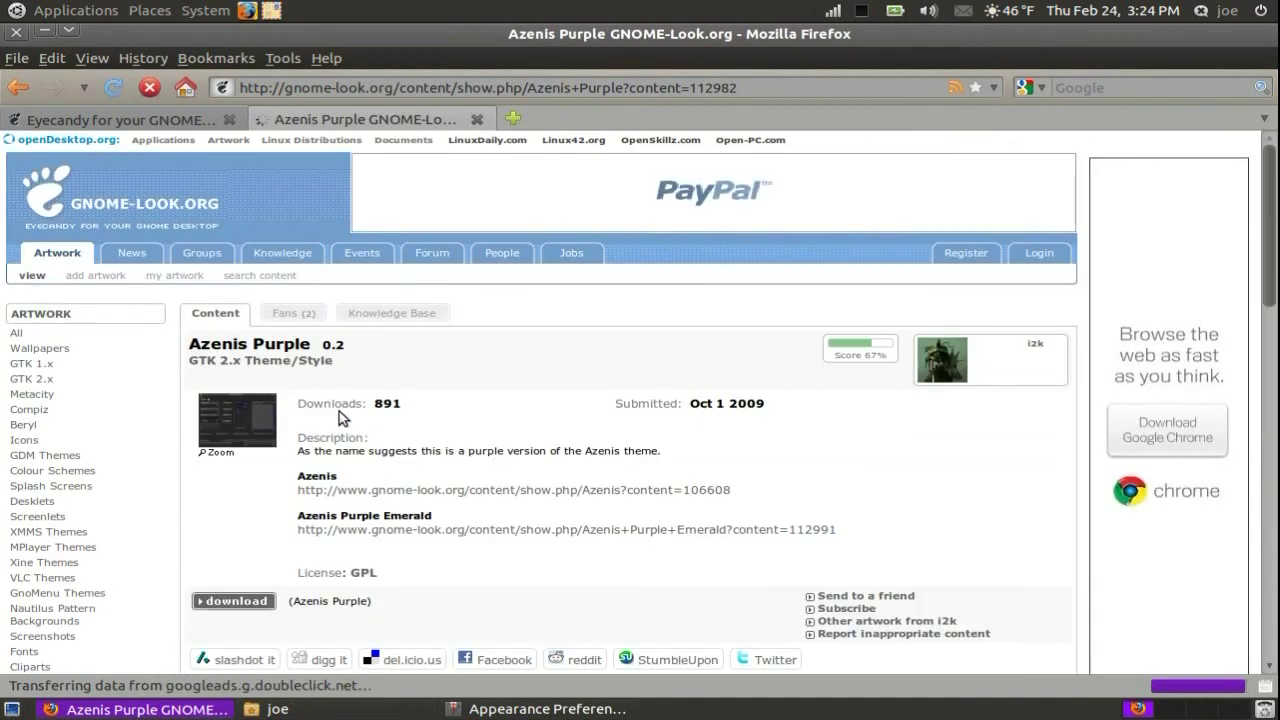
- Preview Azenis Purple, save 112982-Azenis Purple-0.2.tar.gz to the desktop, and minimize Firefox
left_click(225, 455)
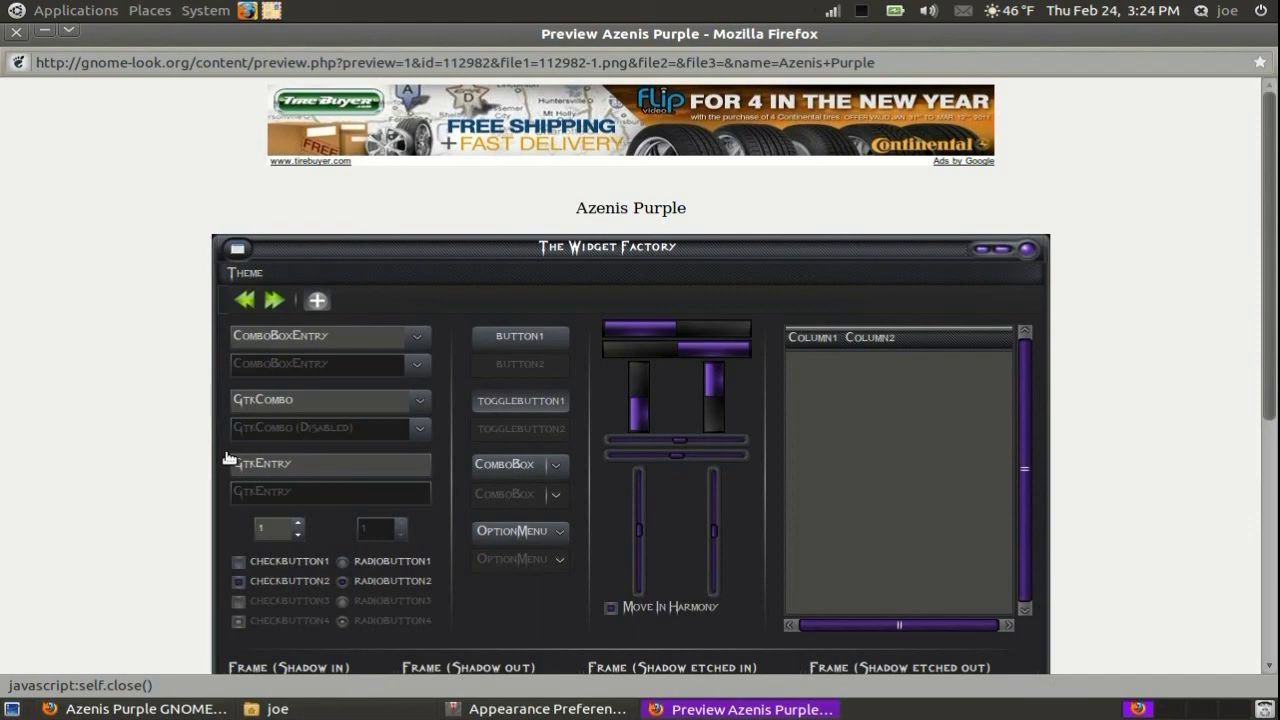
left_click(14, 33)
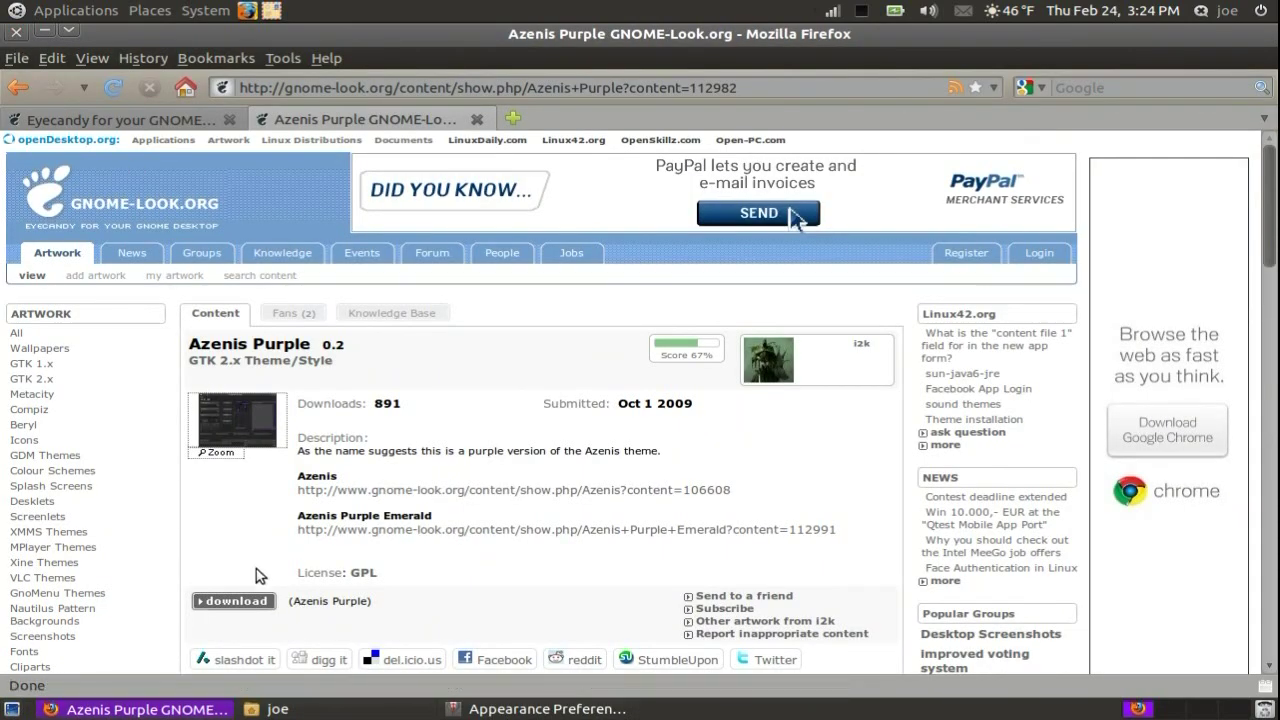
left_click(252, 602)
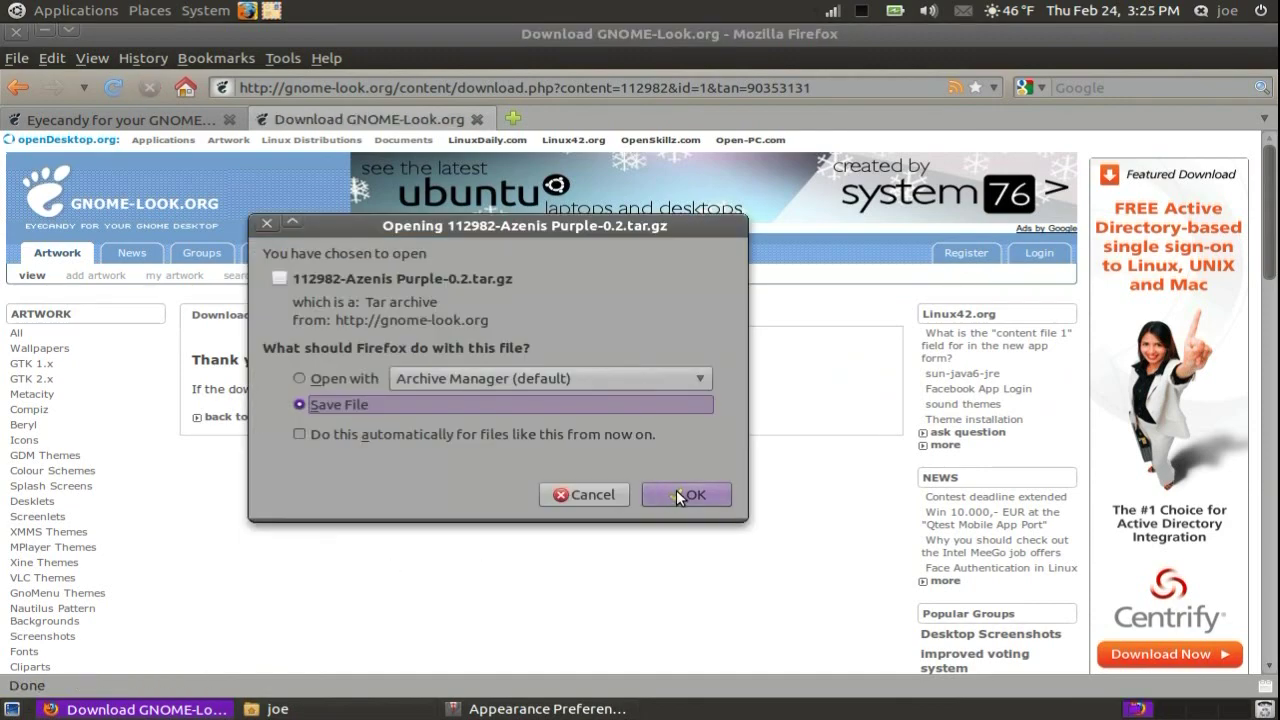
left_click(678, 494)
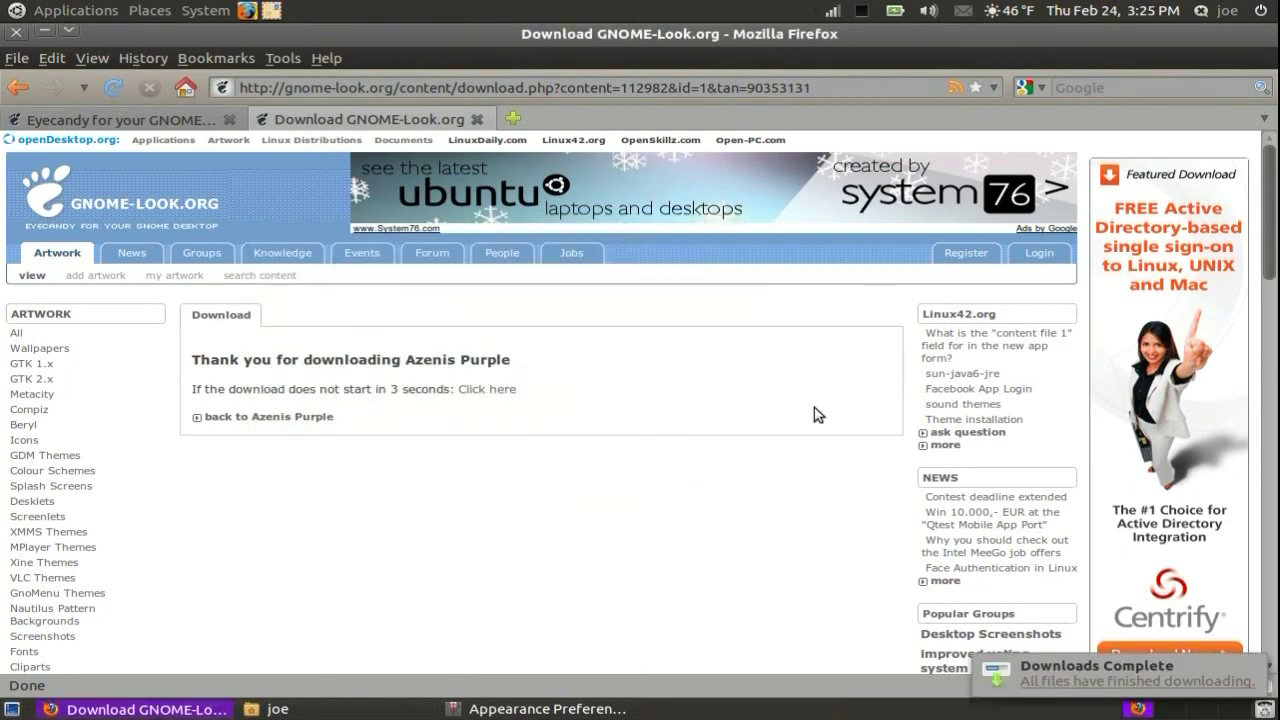
left_click(168, 711)
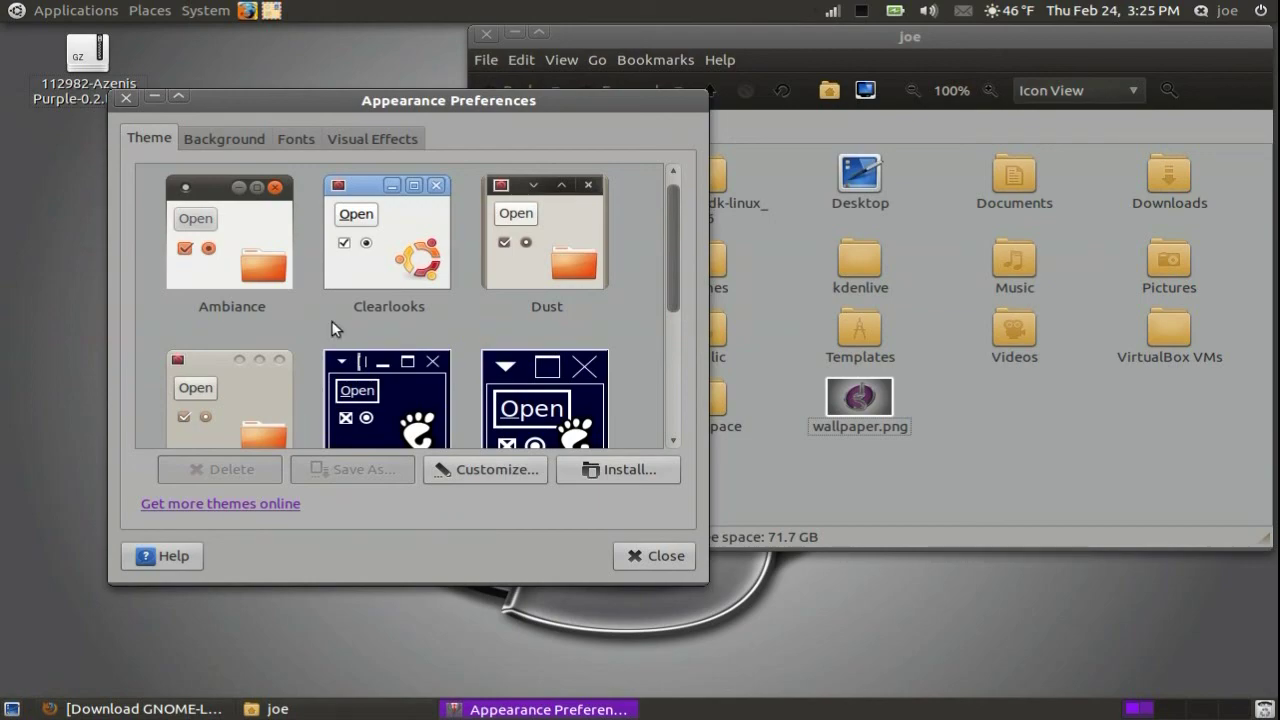
- Drag the Azenis Purple tar.gz onto the Theme list and acknowledge the installed message
left_click_drag(305, 108, 375, 109)
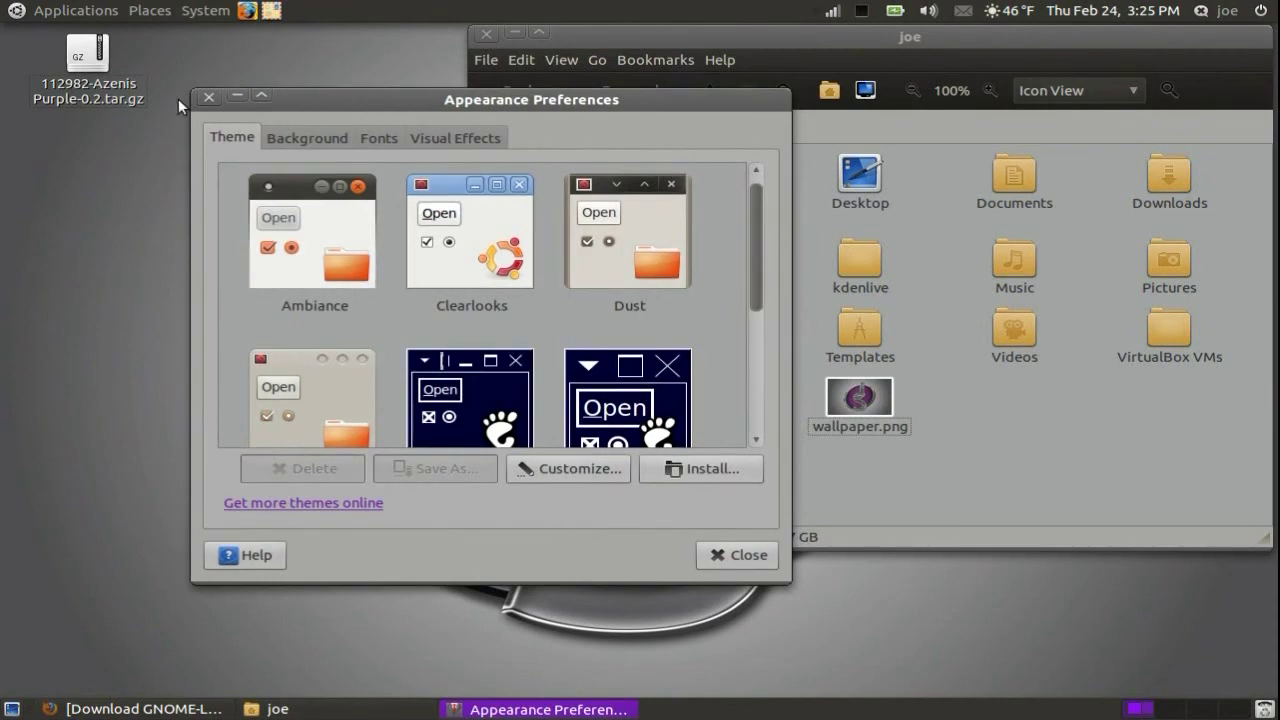
left_click(79, 95)
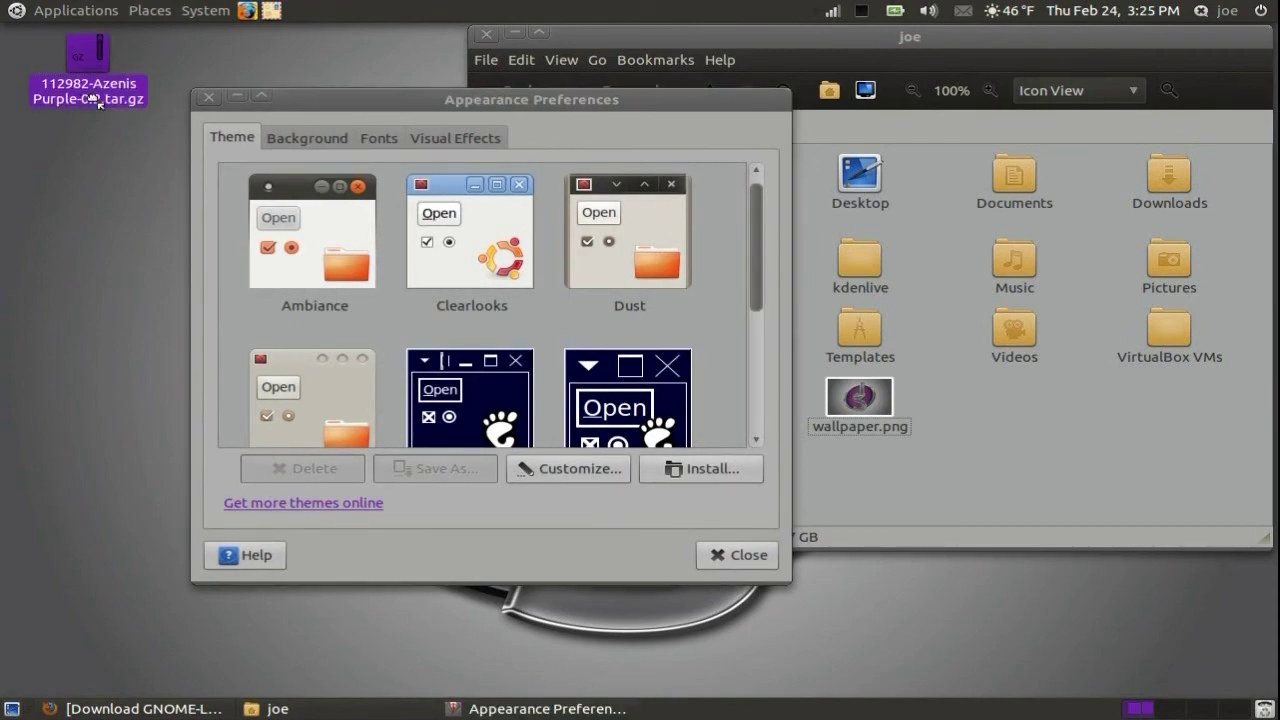
left_click_drag(79, 95, 388, 312)
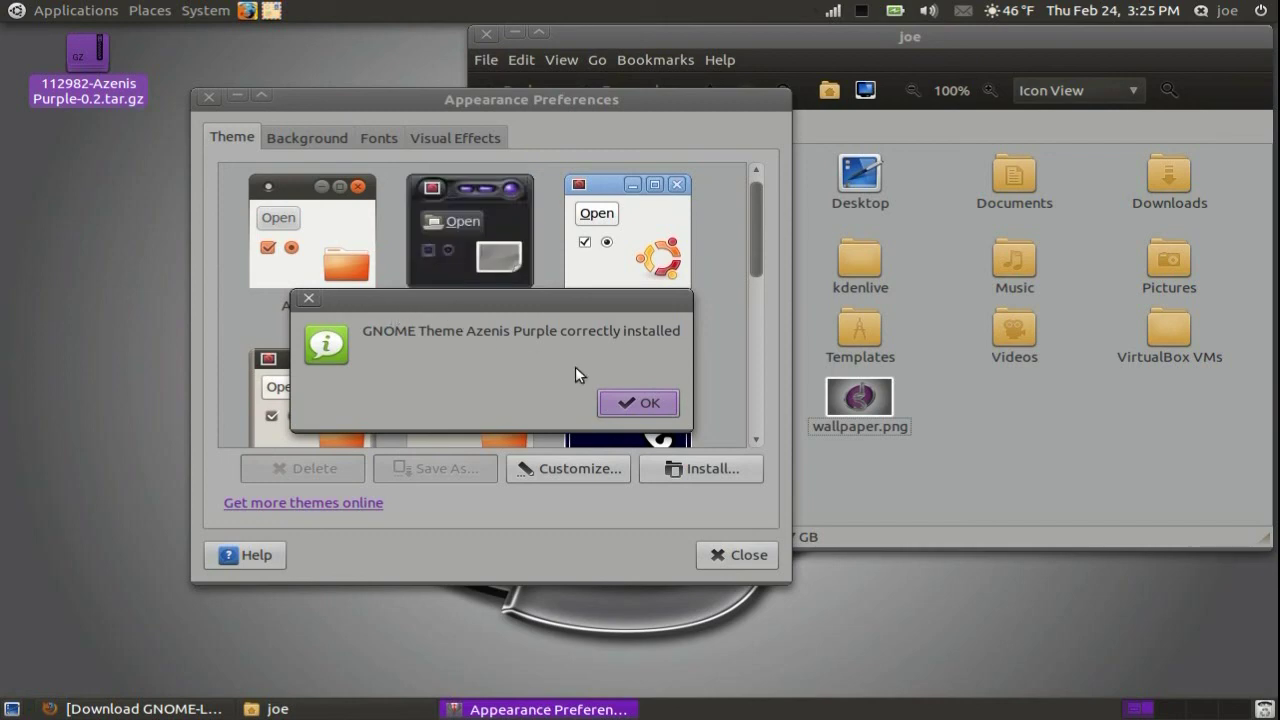
left_click(651, 402)
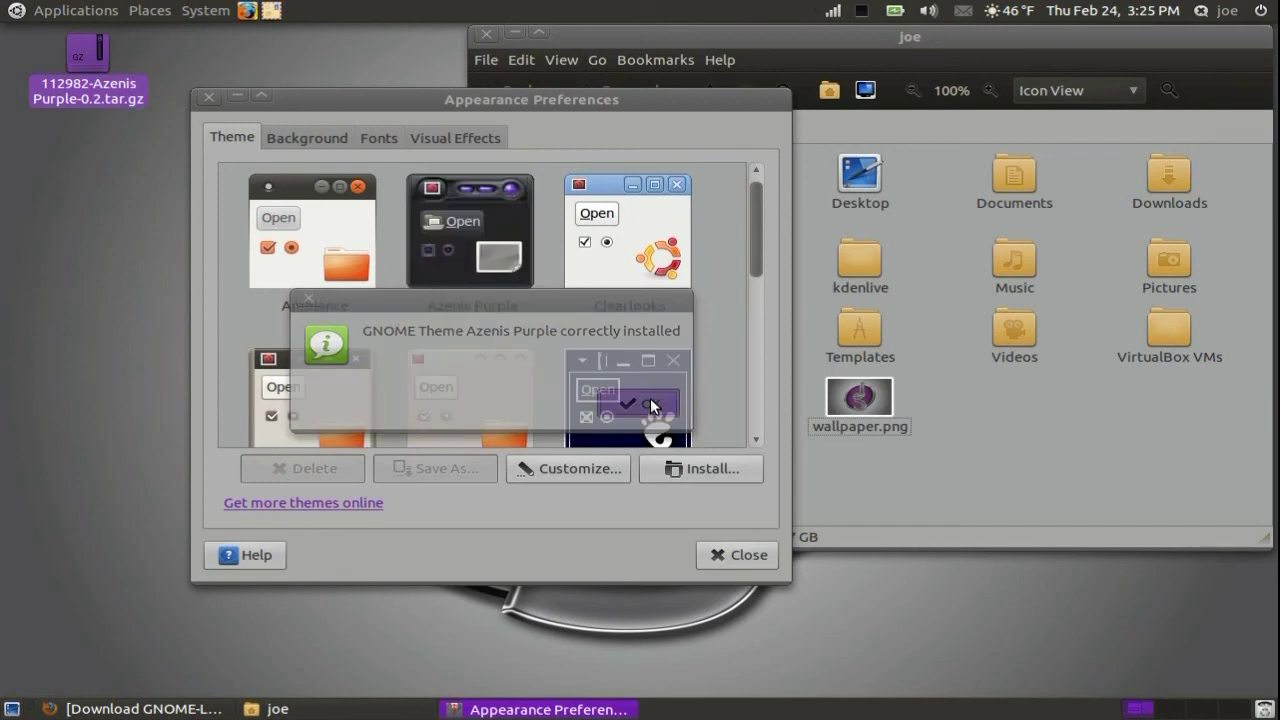
- Apply the Azenis Purple theme and customize it to use the Faenza-Dark icon set
left_click(458, 268)
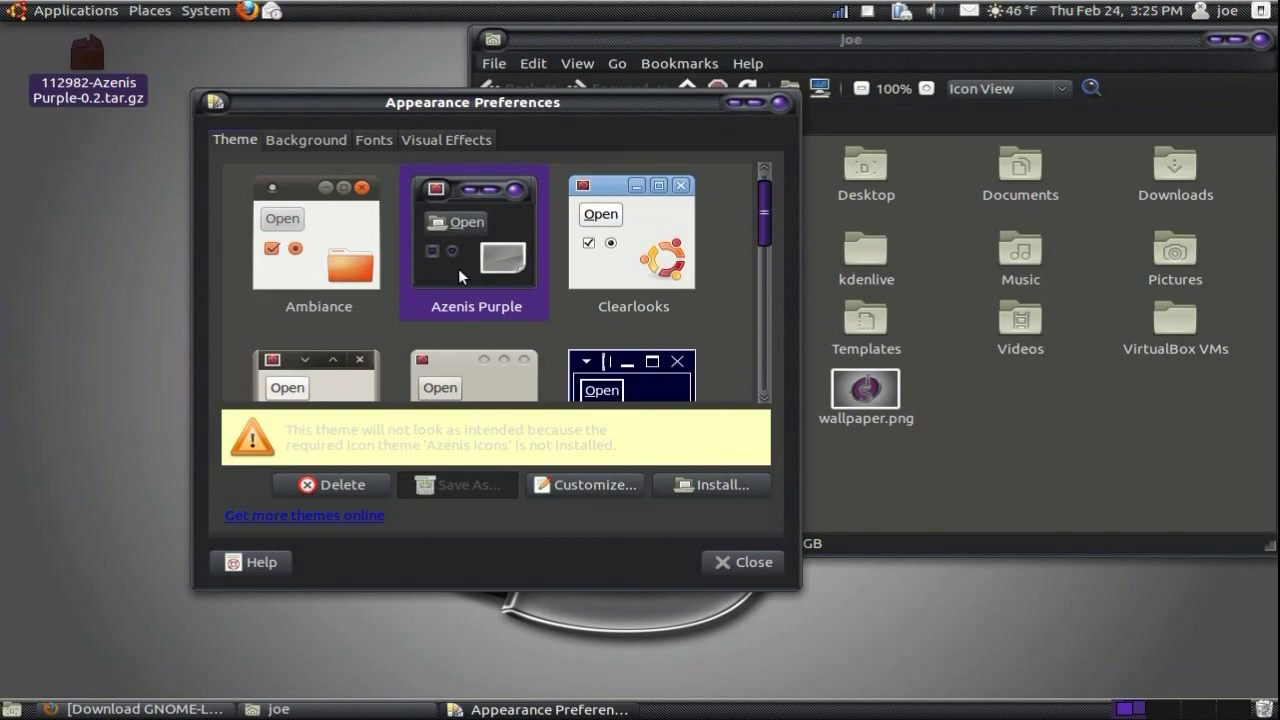
left_click(566, 487)
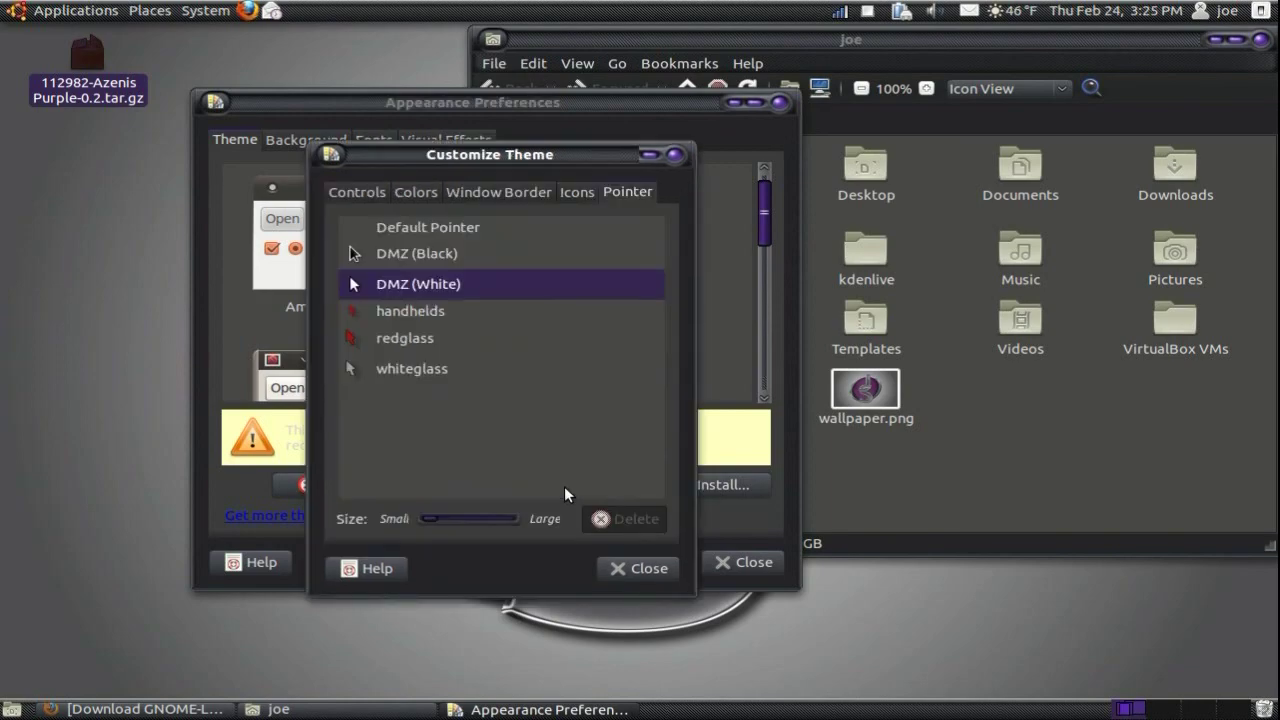
left_click(566, 191)
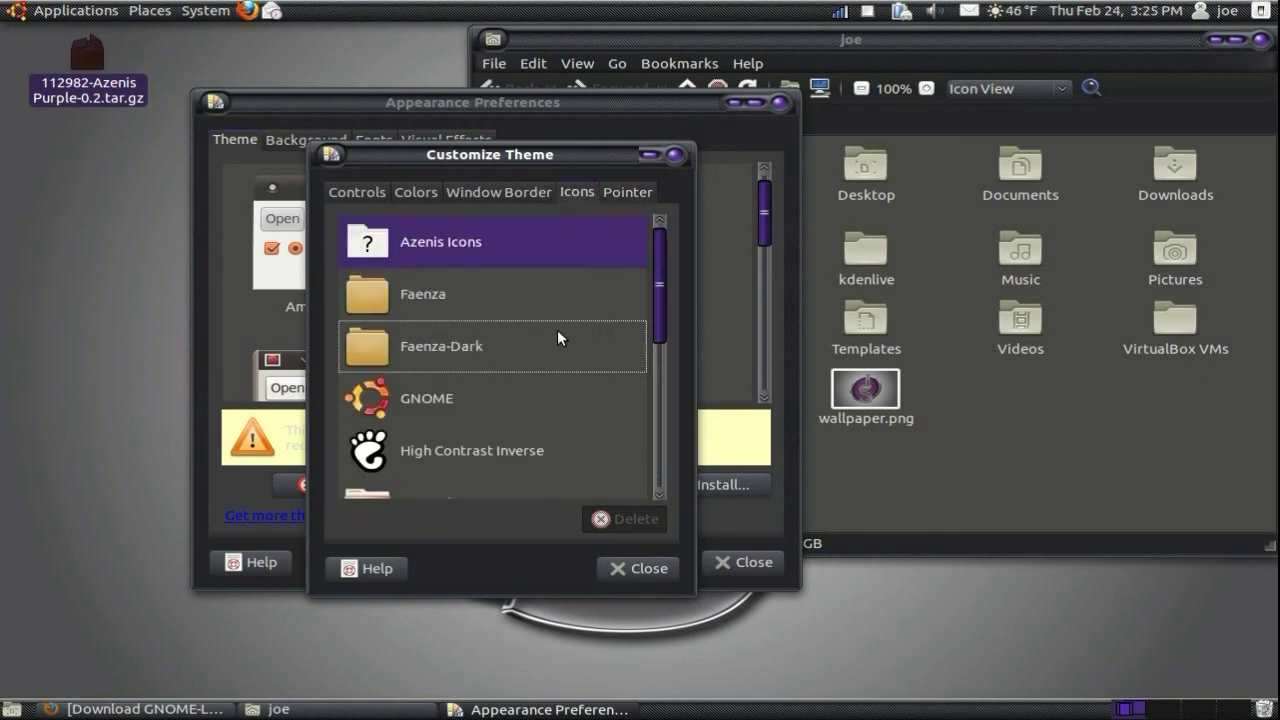
left_click(465, 347)
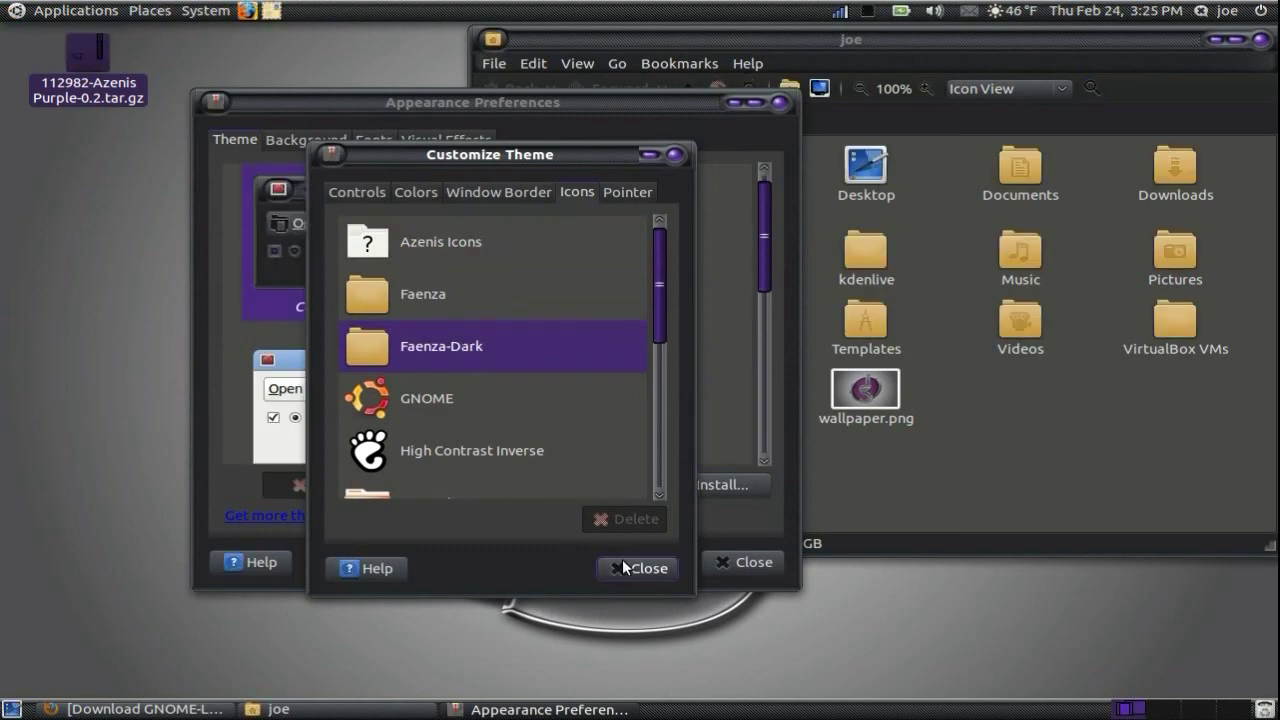
left_click(624, 561)
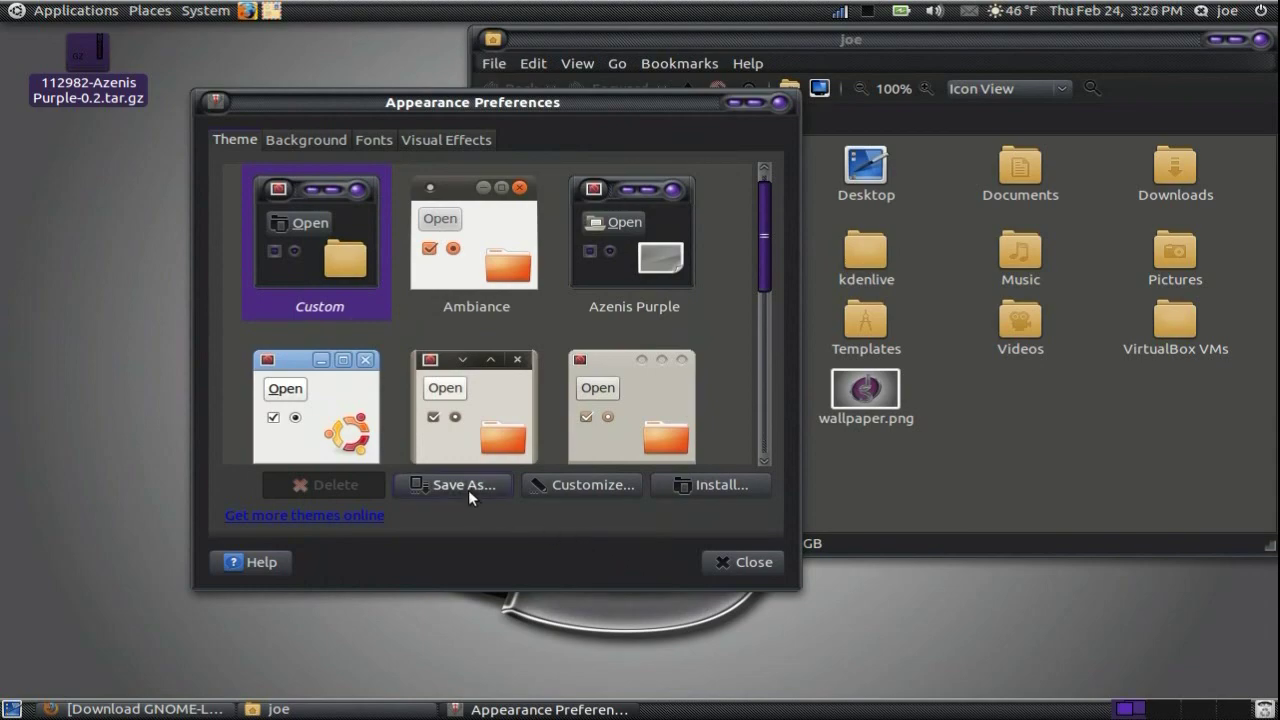
left_click(462, 485)
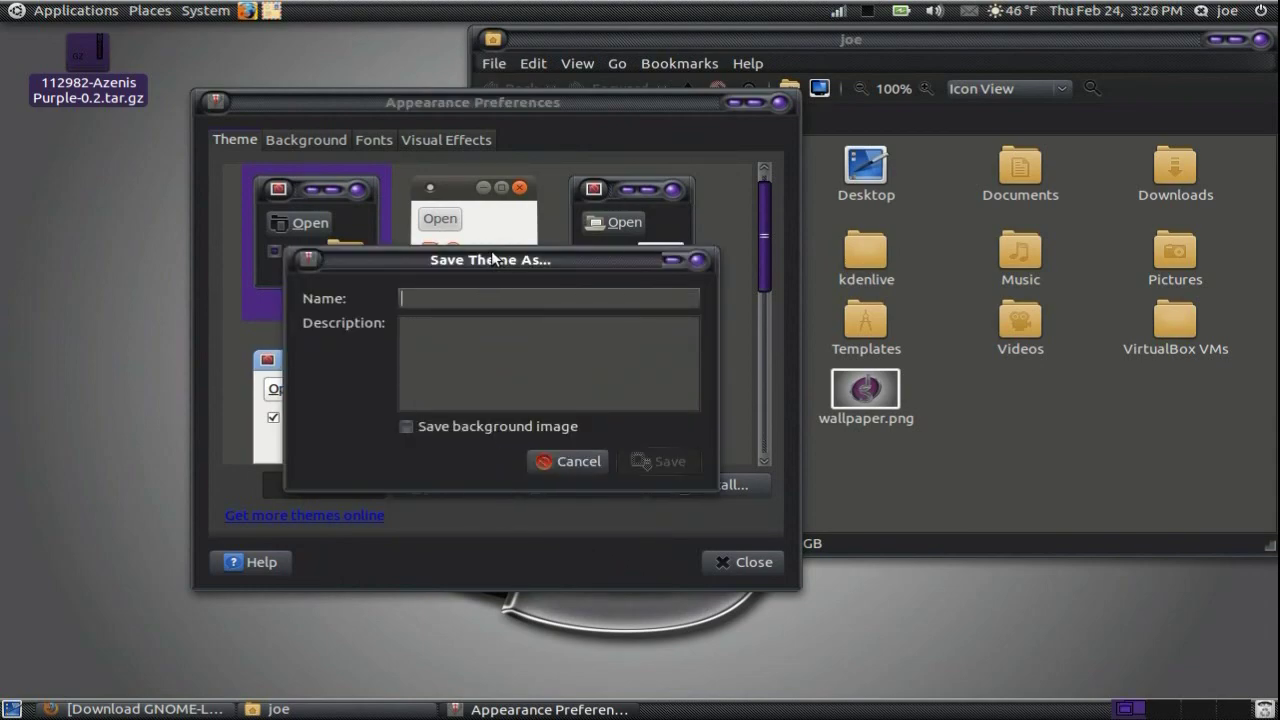
- Save the customized look as the theme 'Azenis Purple Joe' and close Appearance Preferences
left_click_drag(493, 258, 357, 350)
type("A")
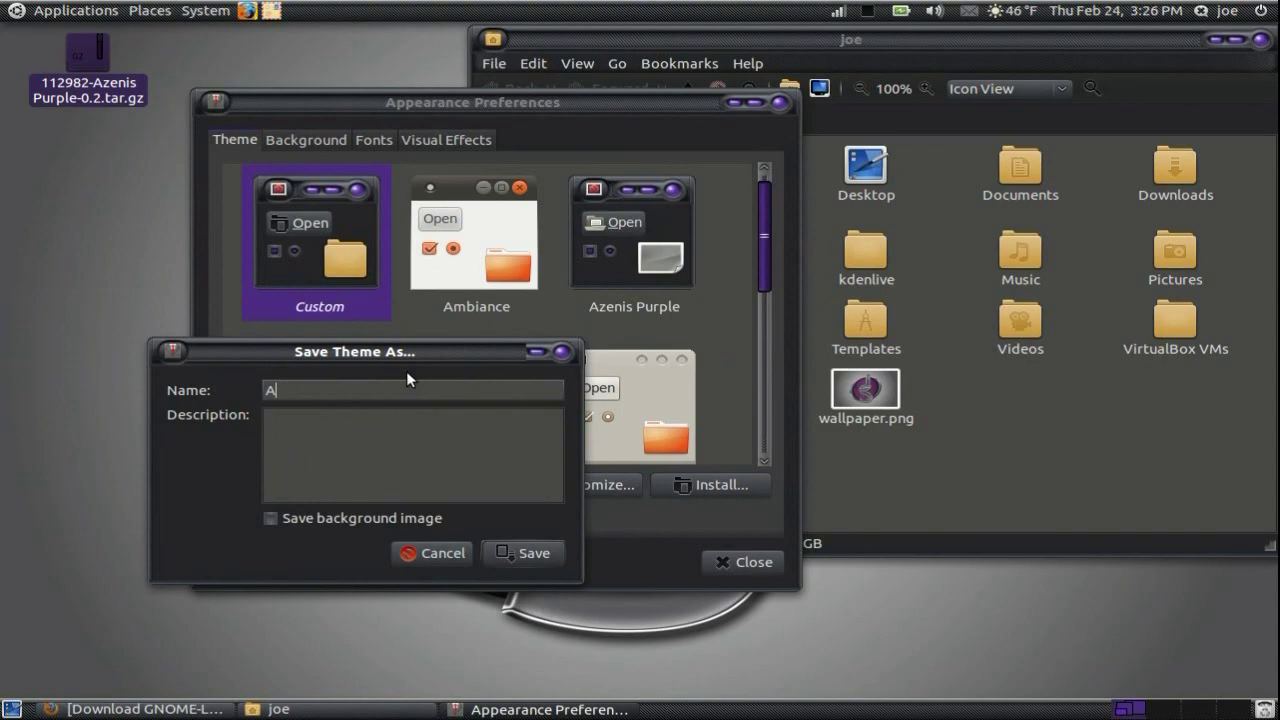
type("zenis Purple Joe")
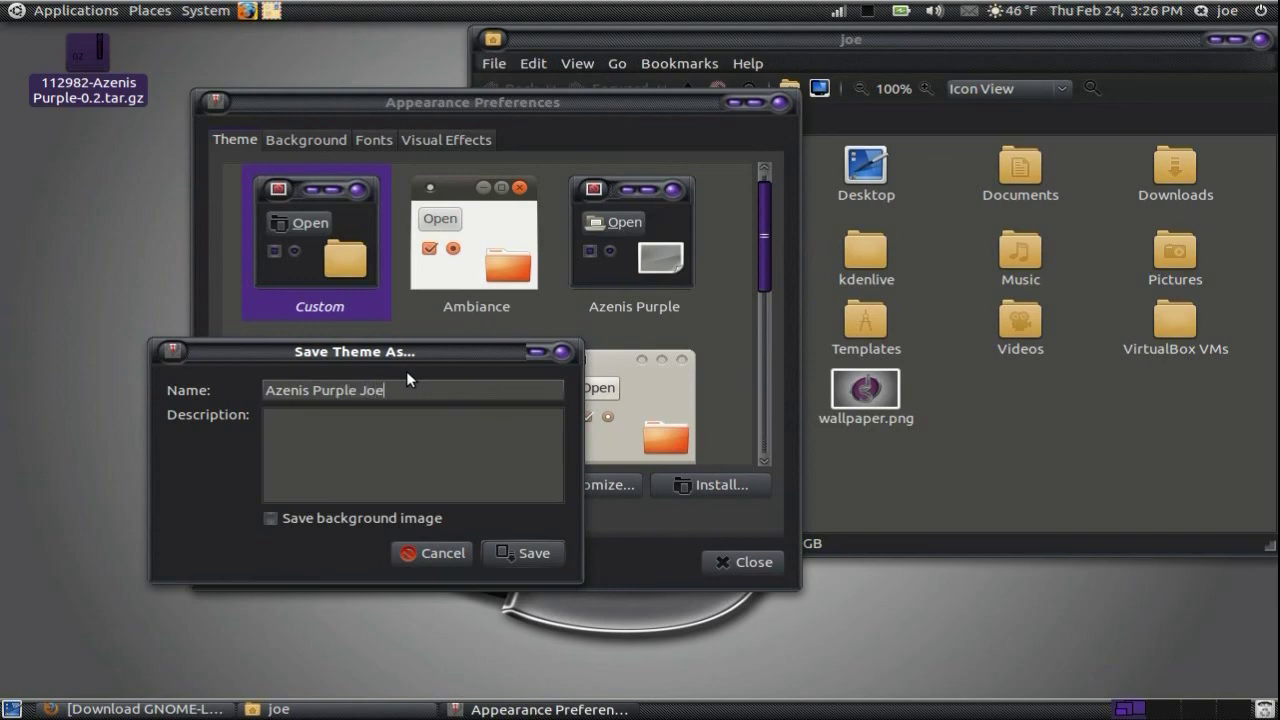
left_click(494, 545)
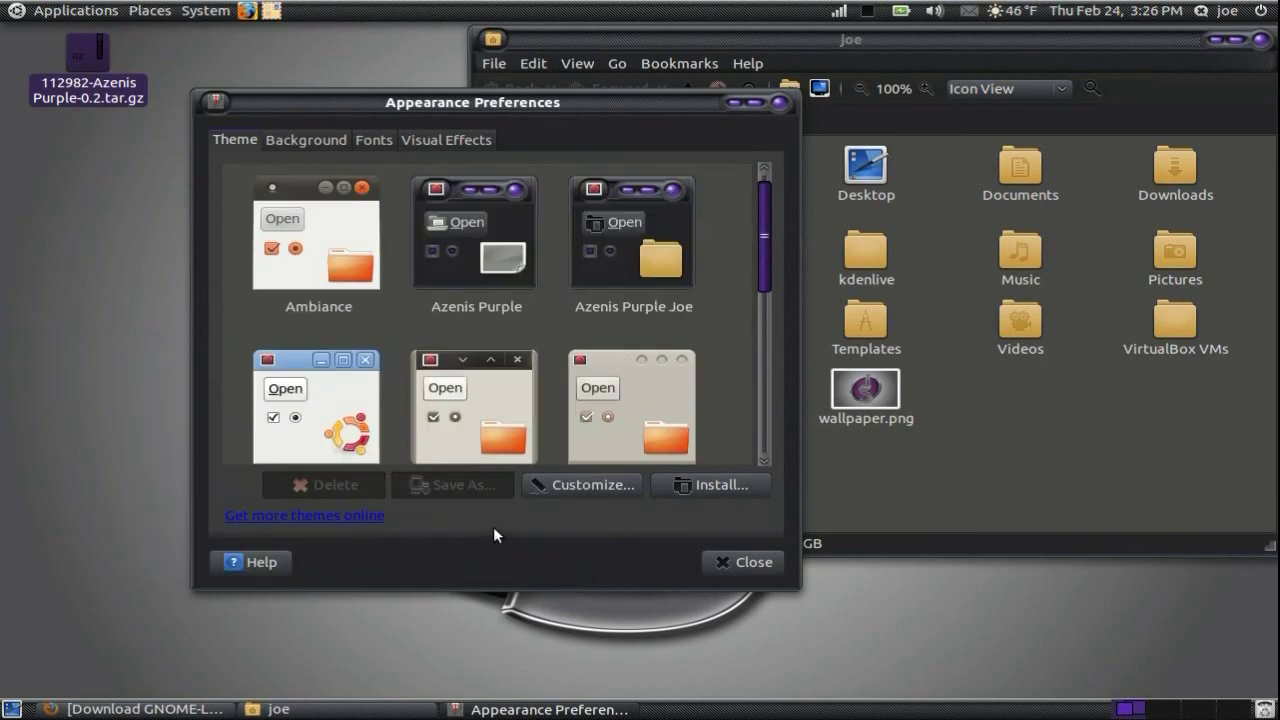
left_click(755, 560)
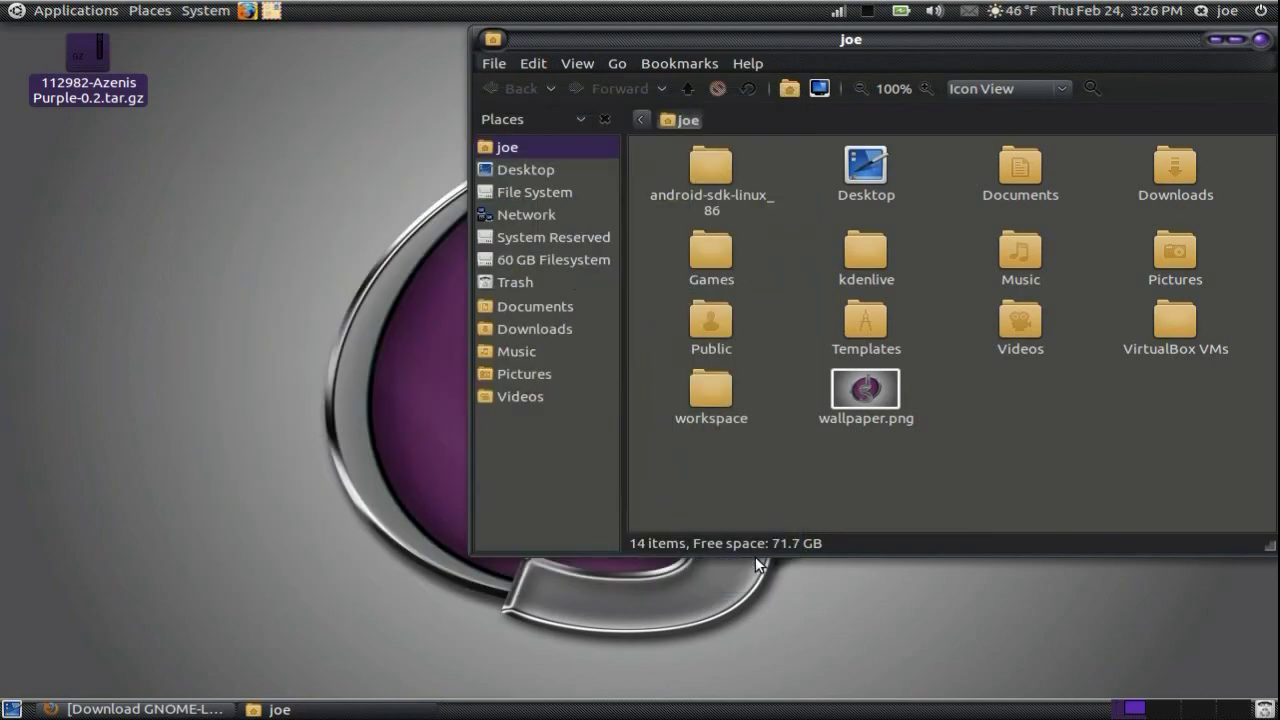